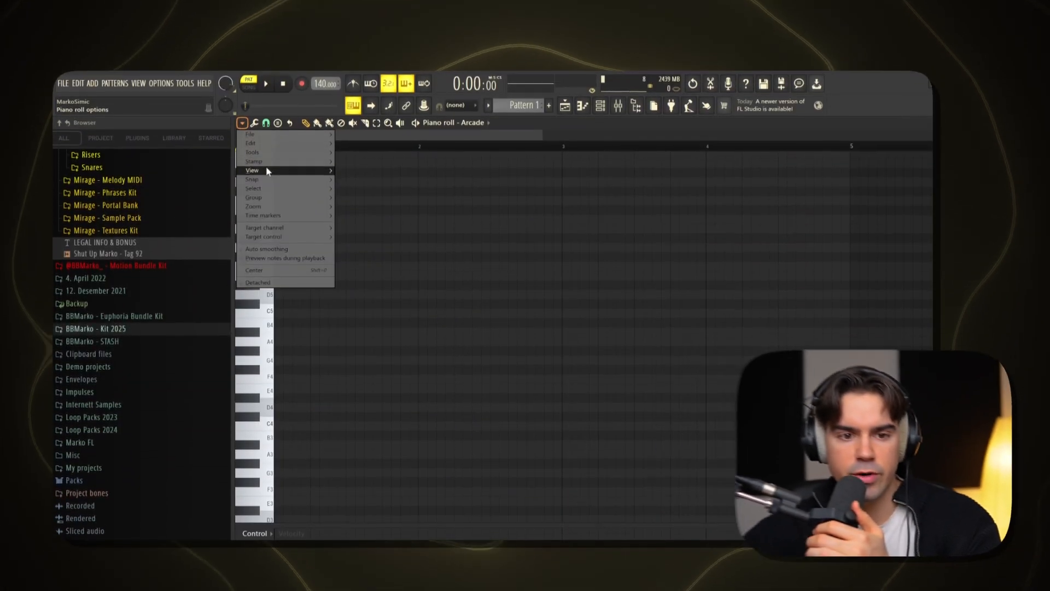
Highlight the D Minor Natural (Aeolian) scale in the piano roll
mouse_move(276, 171)
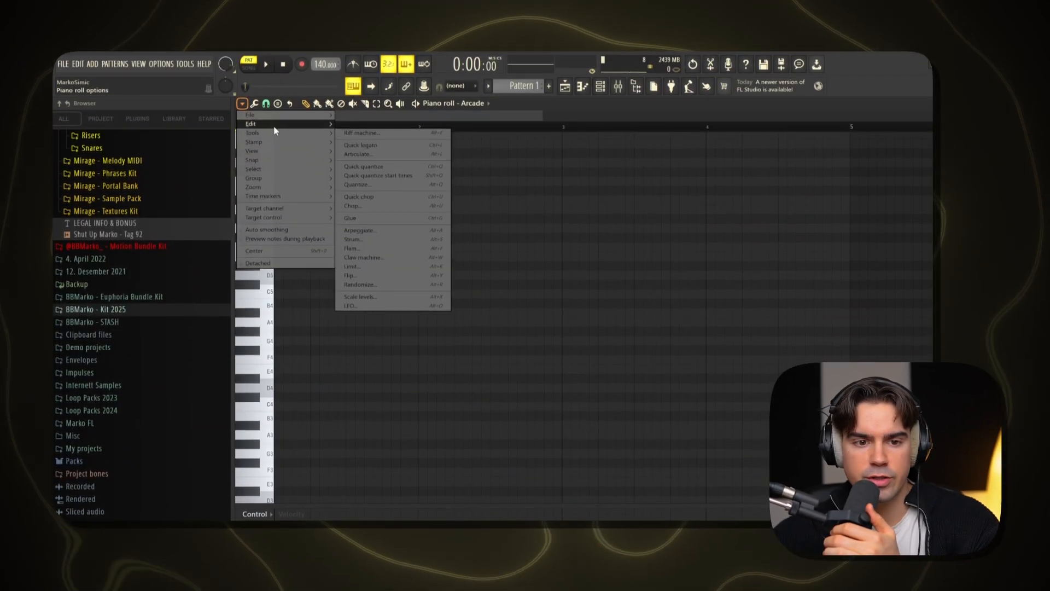
mouse_move(429, 315)
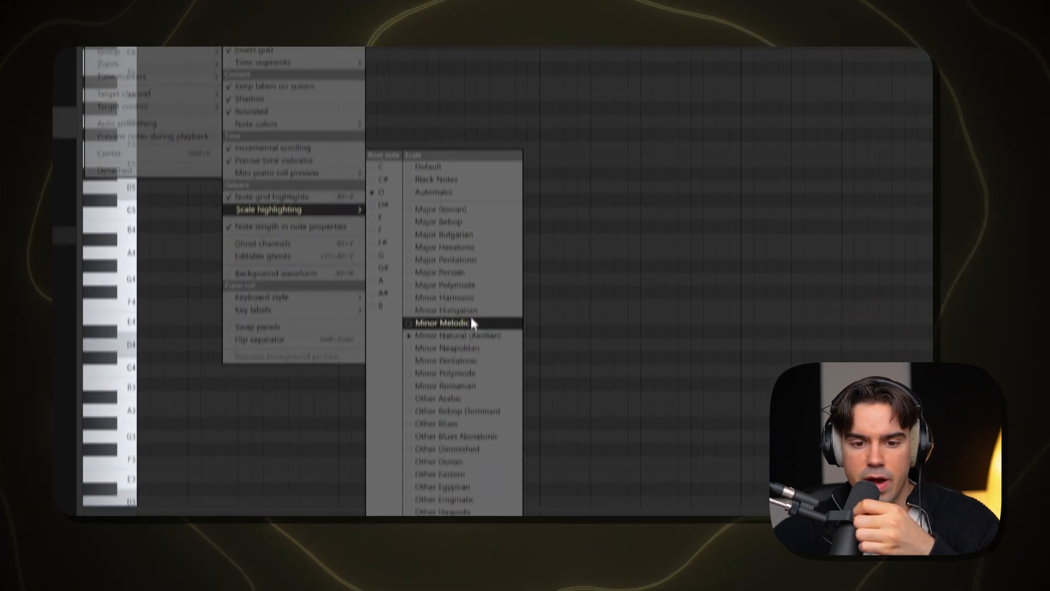
left_click(467, 410)
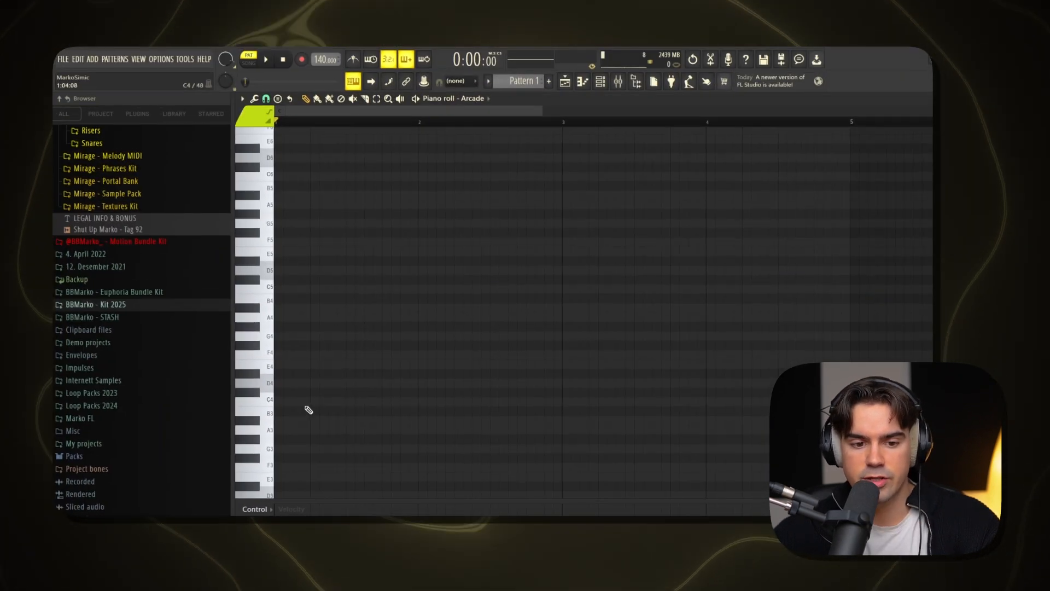
Draw a one-bar chord of D4, D5, F5 and A5 in bar 1, and raise the F5 an octave to F6
left_click(302, 384)
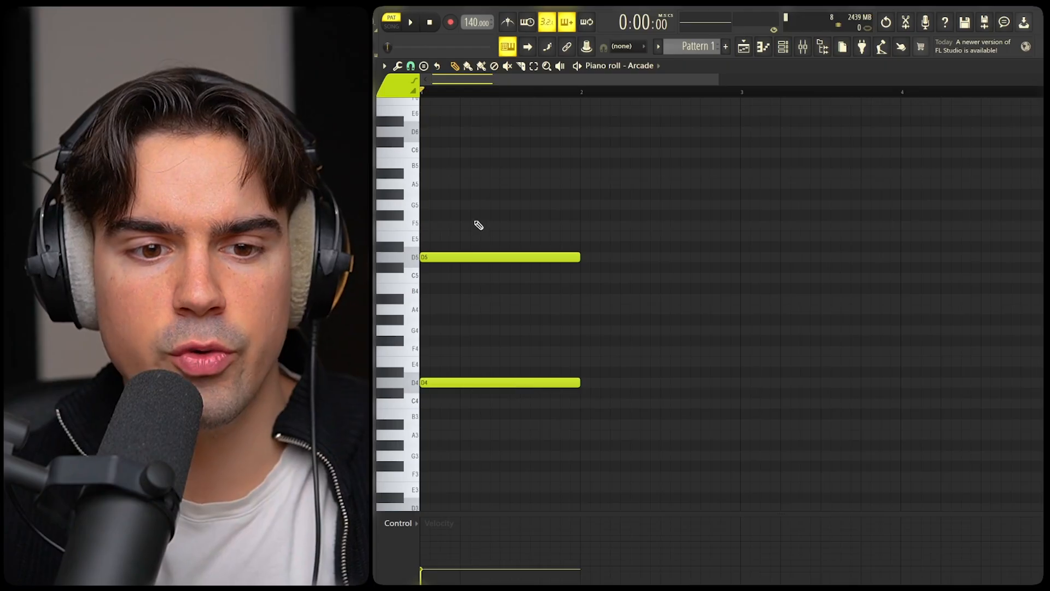
left_click_drag(467, 189, 490, 461)
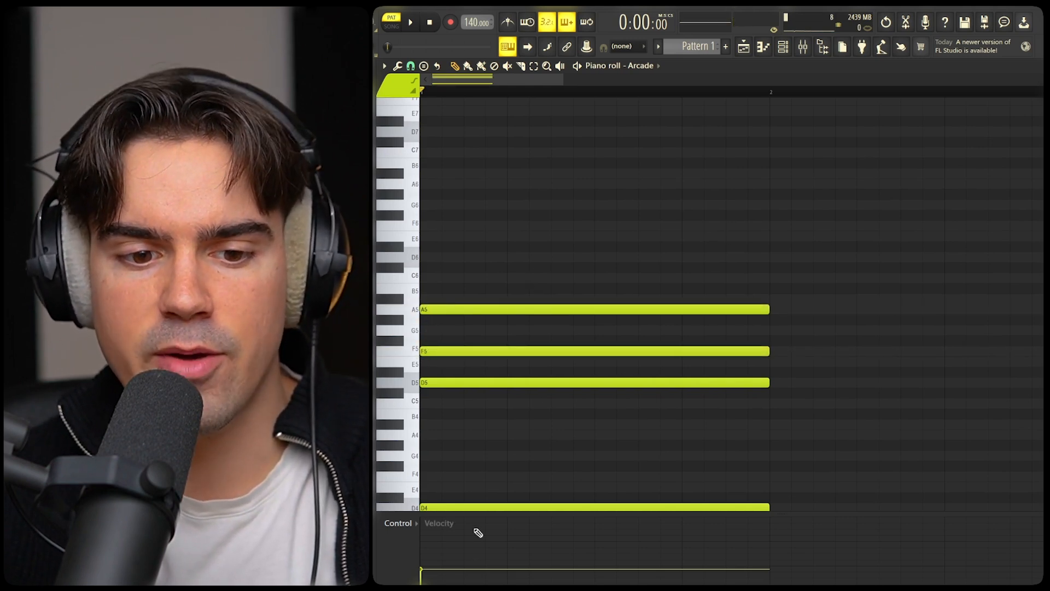
left_click_drag(484, 473, 468, 514)
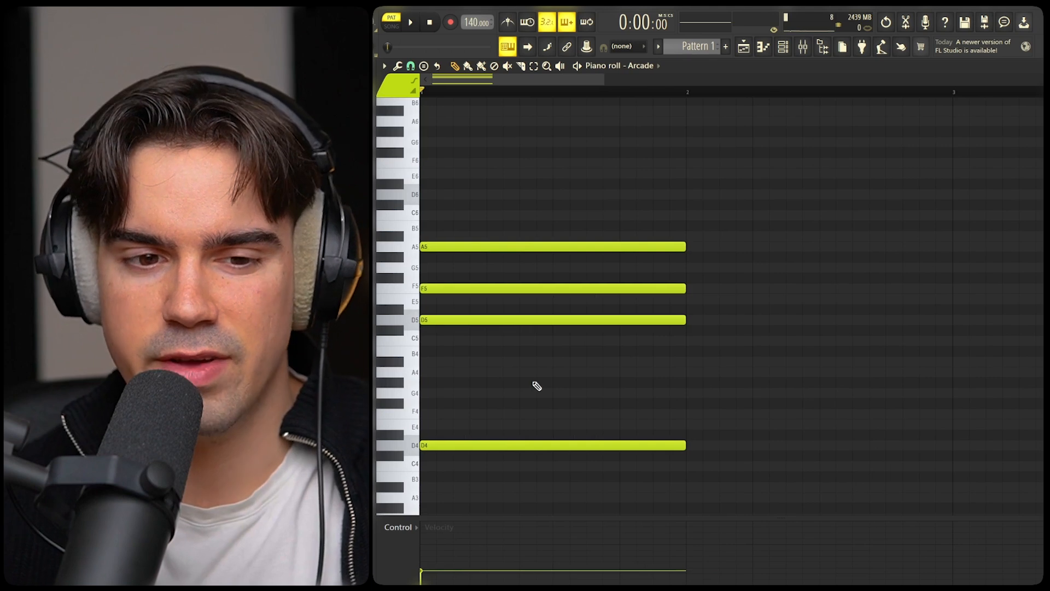
scroll(572, 368, "up", 3)
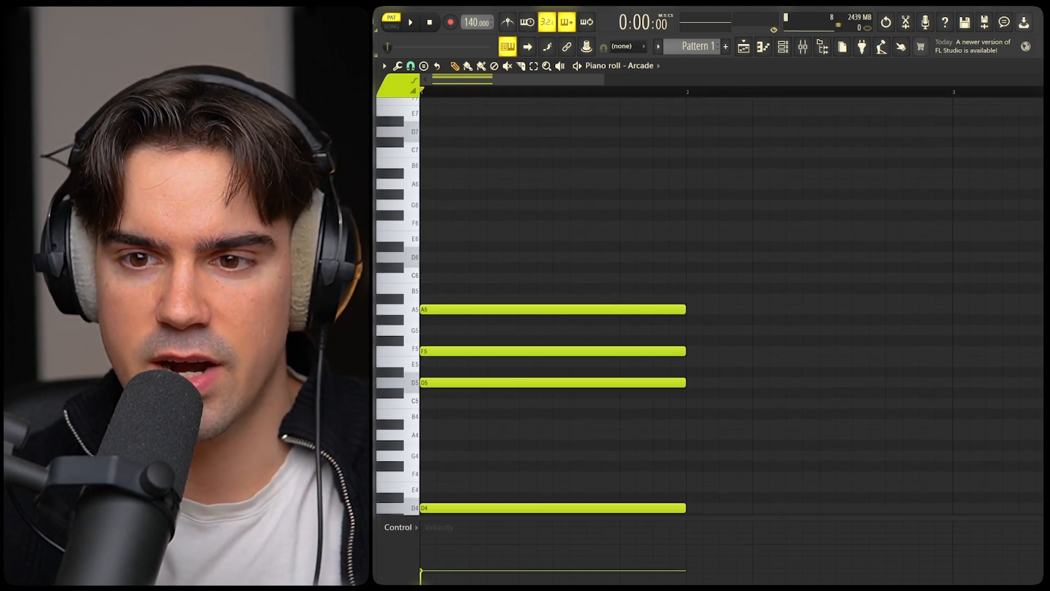
scroll(584, 299, "down", 2)
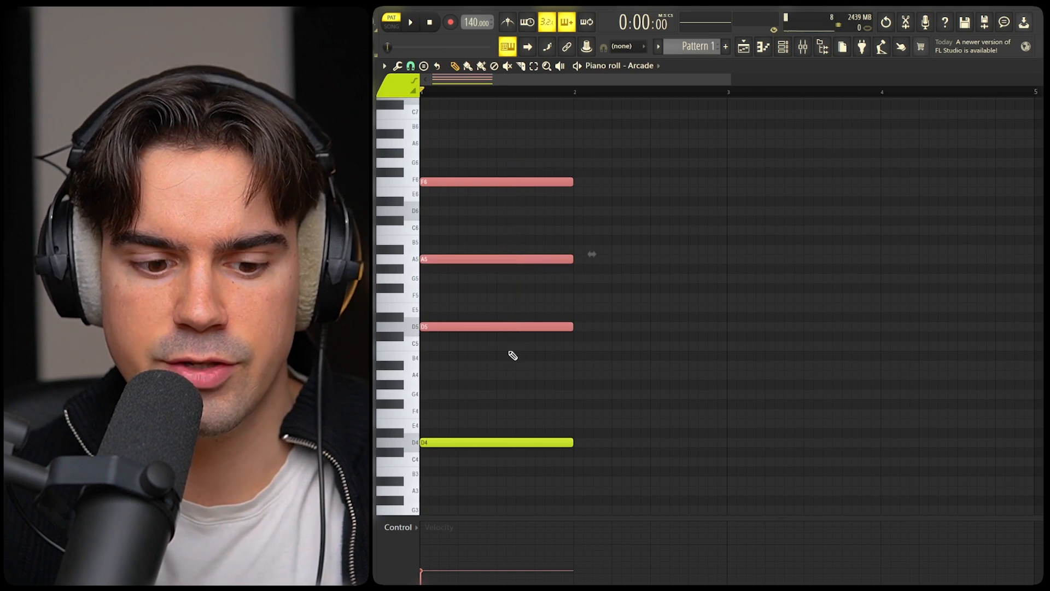
Duplicate the chord into bar 2 and transpose the copy down to A3, A4, E5 and C6
key("alt+s")
left_click(747, 379)
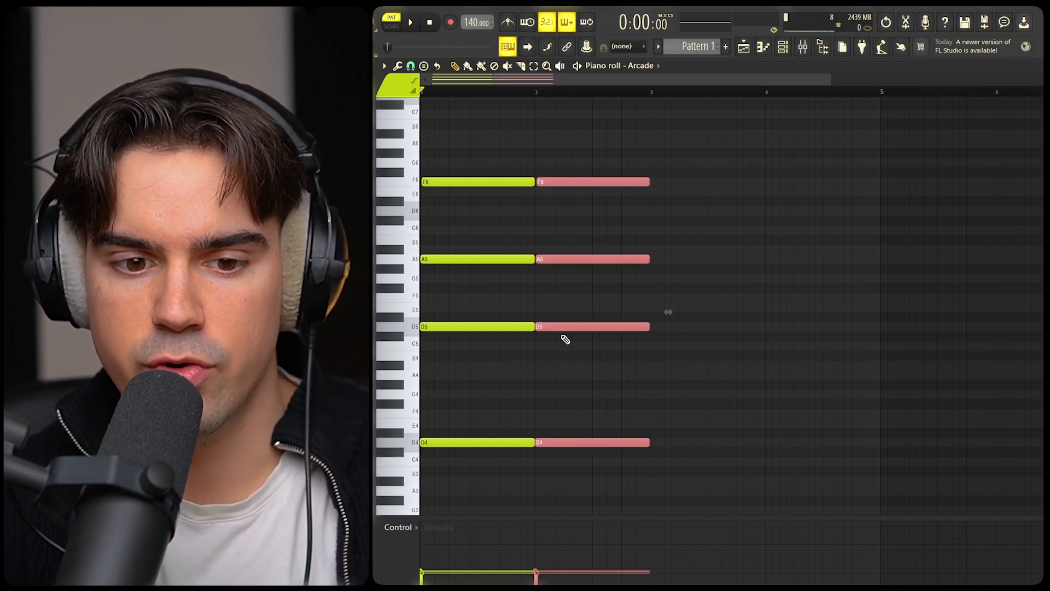
key("shift+Down")
key("shift+Down")
key("shift+Down")
key("shift+Down")
key("shift+Down")
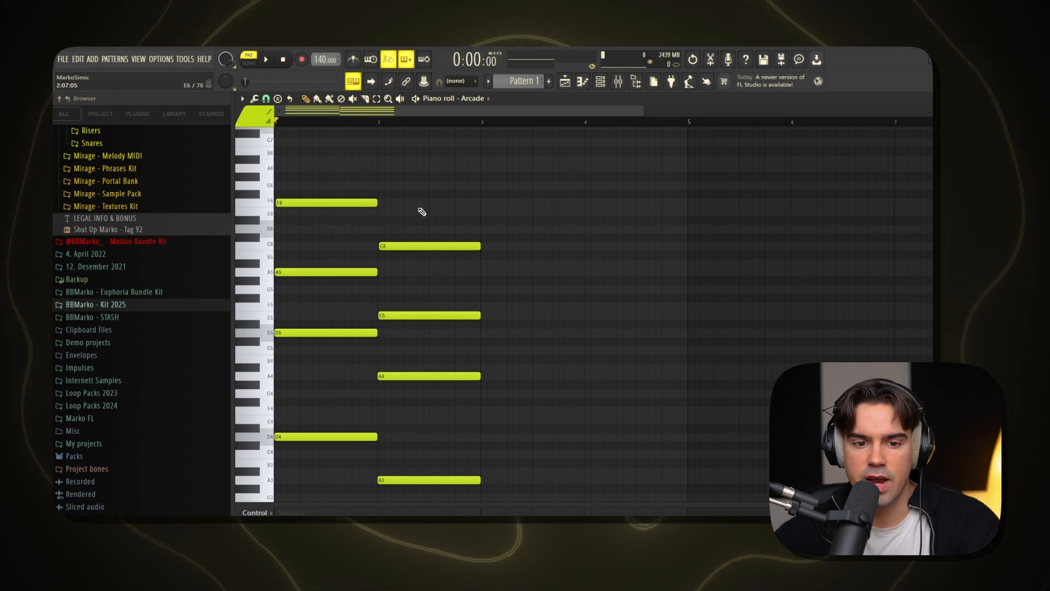
Delete the low A3 note from the chord in bar 2
scroll(415, 186, "down", 3)
left_click_drag(409, 148, 400, 433)
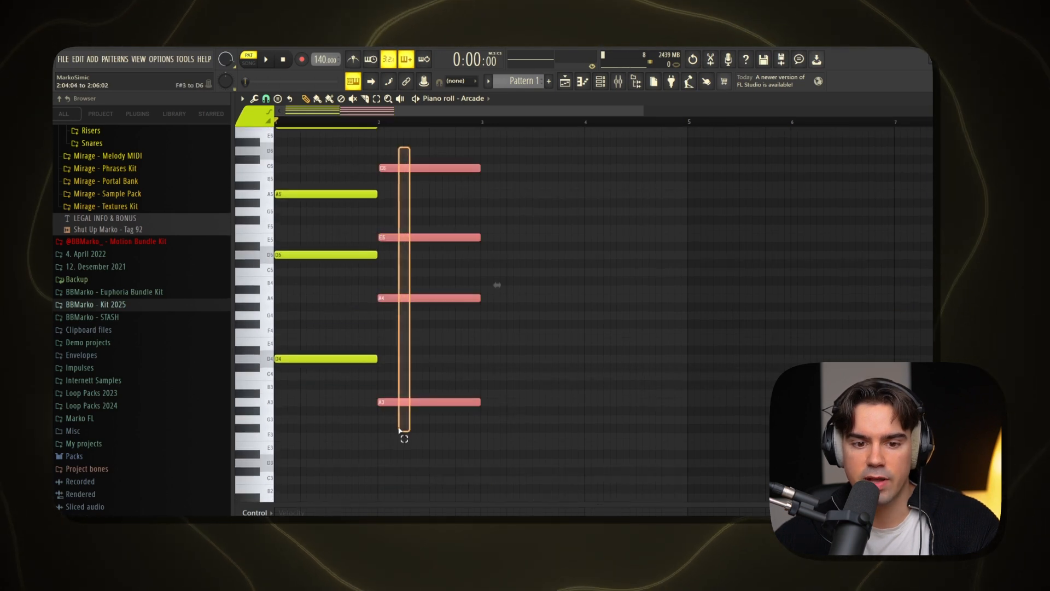
left_click(452, 382, "ctrl")
scroll(427, 404, "up", 1)
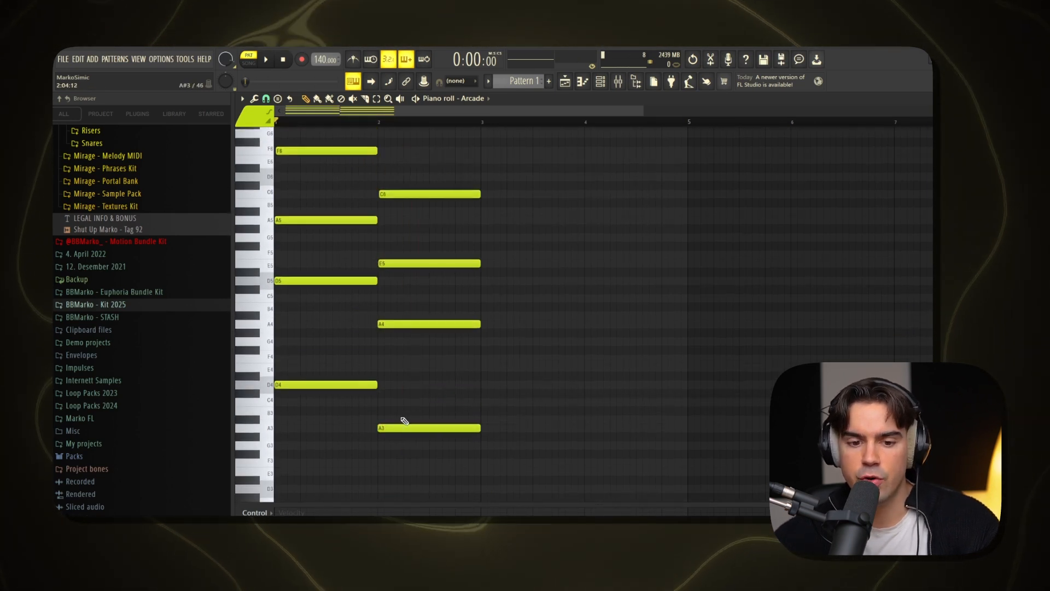
left_click_drag(417, 390, 434, 462)
key("Delete")
Try the top C of bar 2 an octave lower at C5, and return it to C6
scroll(437, 464, "up", 2)
left_click_drag(423, 199, 480, 434)
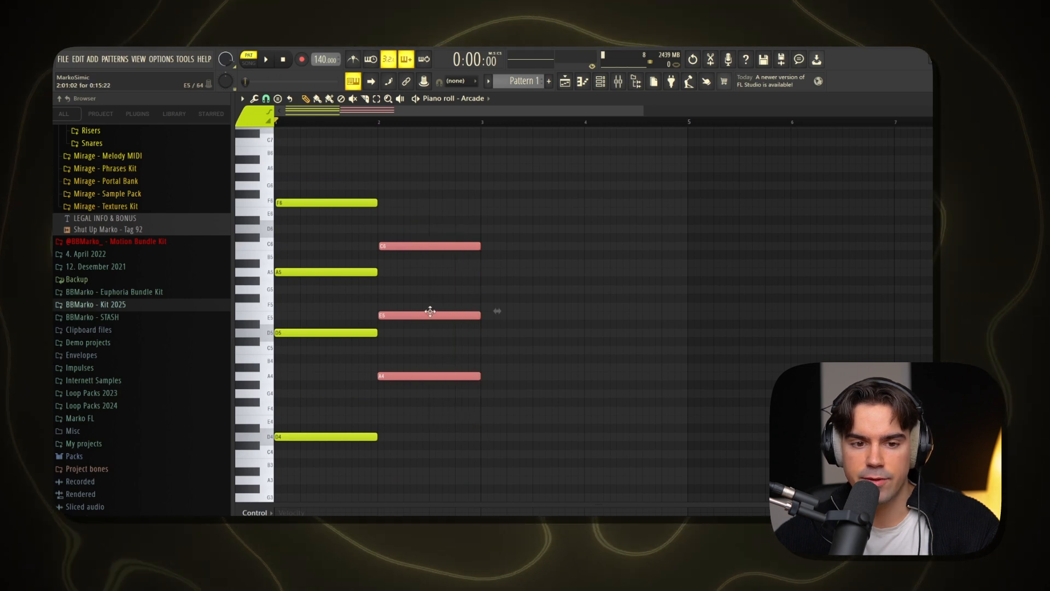
left_click(429, 246)
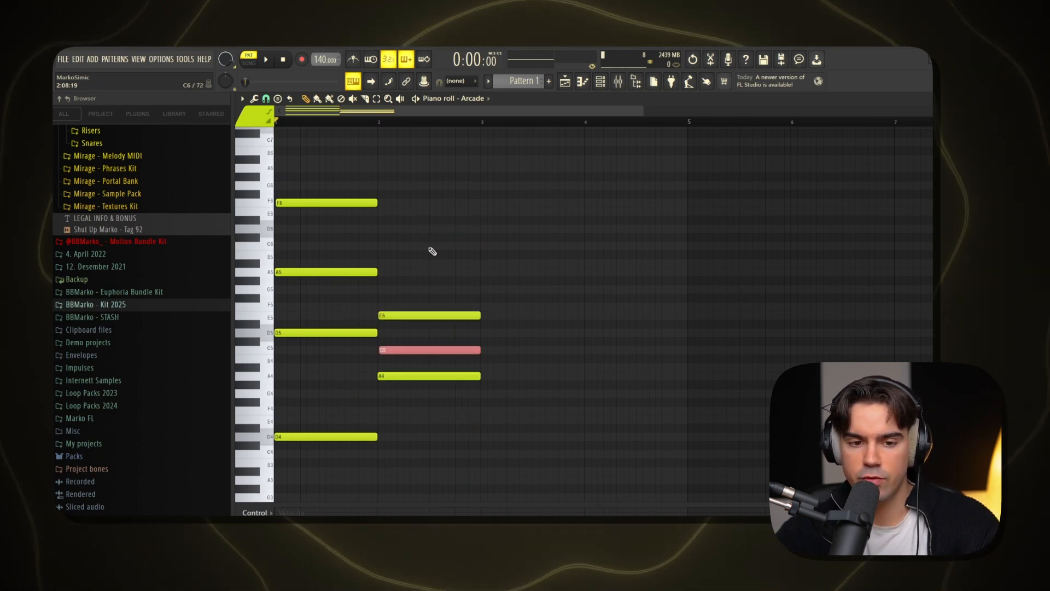
key("ctrl+Up")
scroll(415, 374, "down", 1)
left_click(415, 374, "ctrl")
scroll(415, 374, "up", 1)
scroll(415, 423, "down", 3)
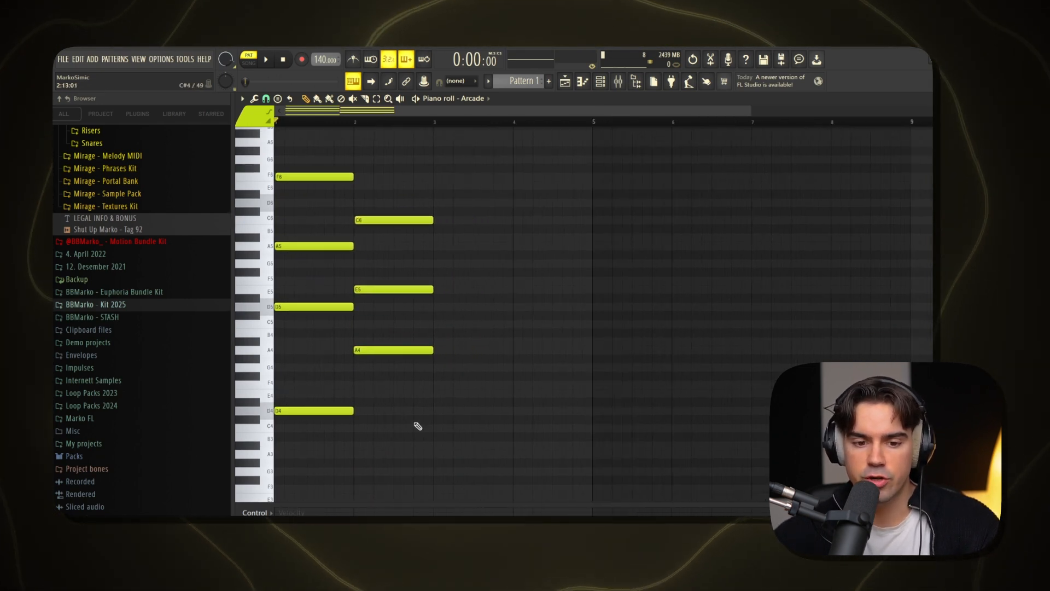
scroll(365, 447, "up", 2)
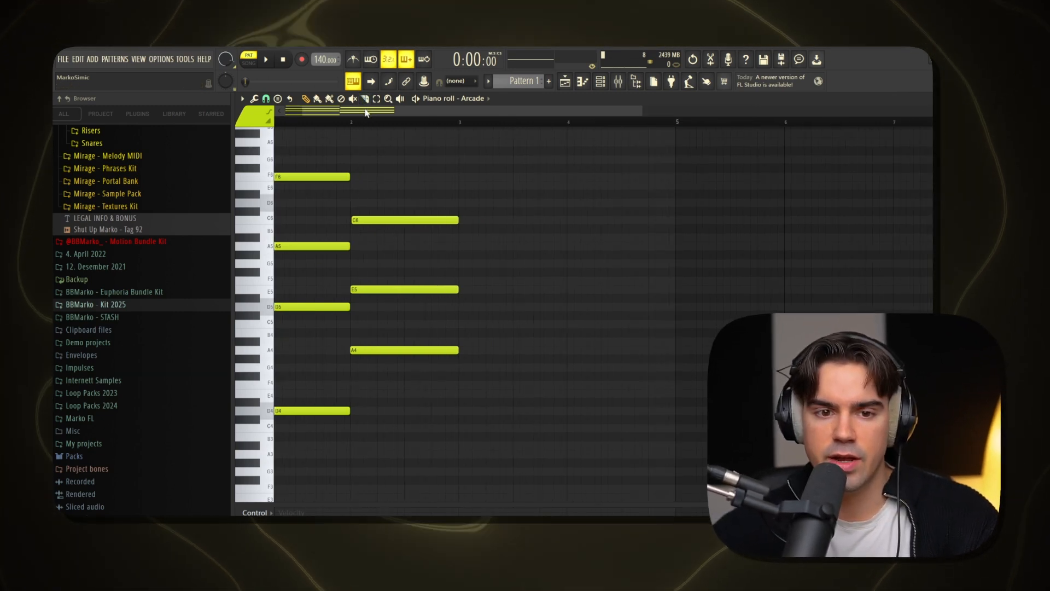
left_click_drag(366, 112, 264, 114)
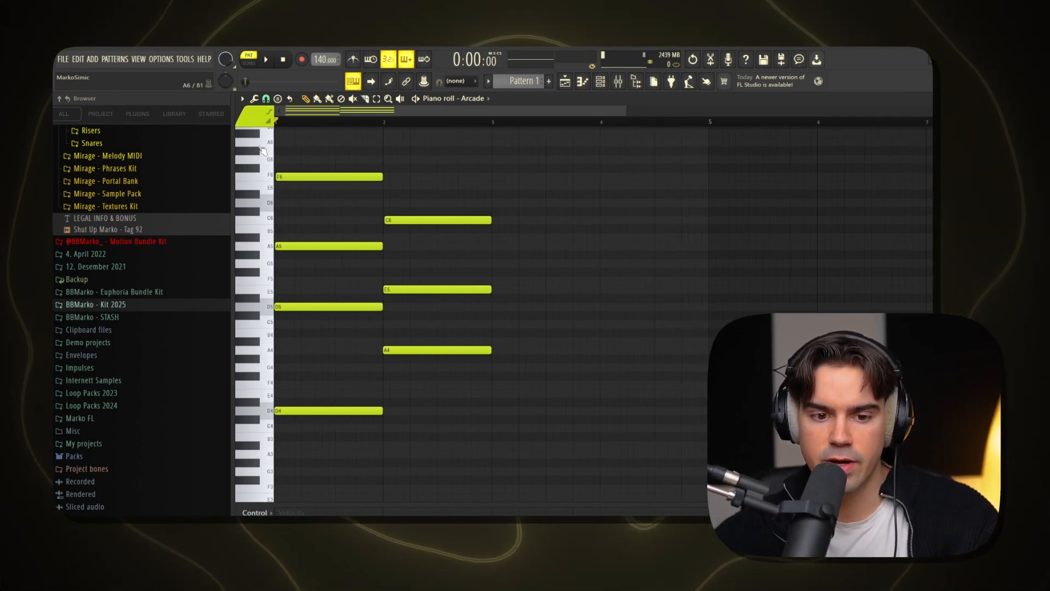
left_click_drag(434, 444, 421, 480)
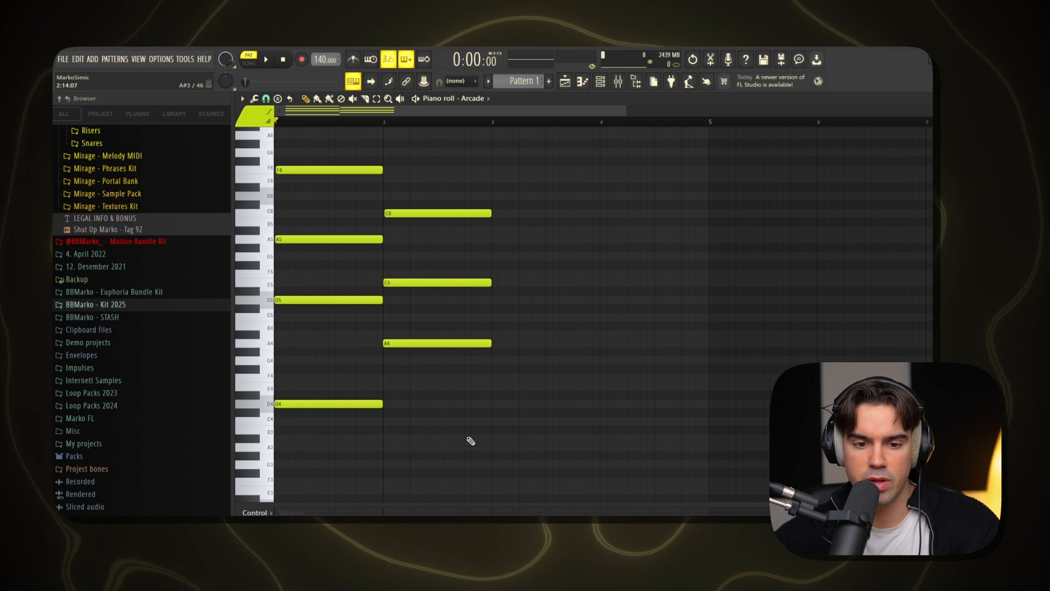
scroll(470, 441, "up", 1)
left_click_drag(341, 401, 371, 453)
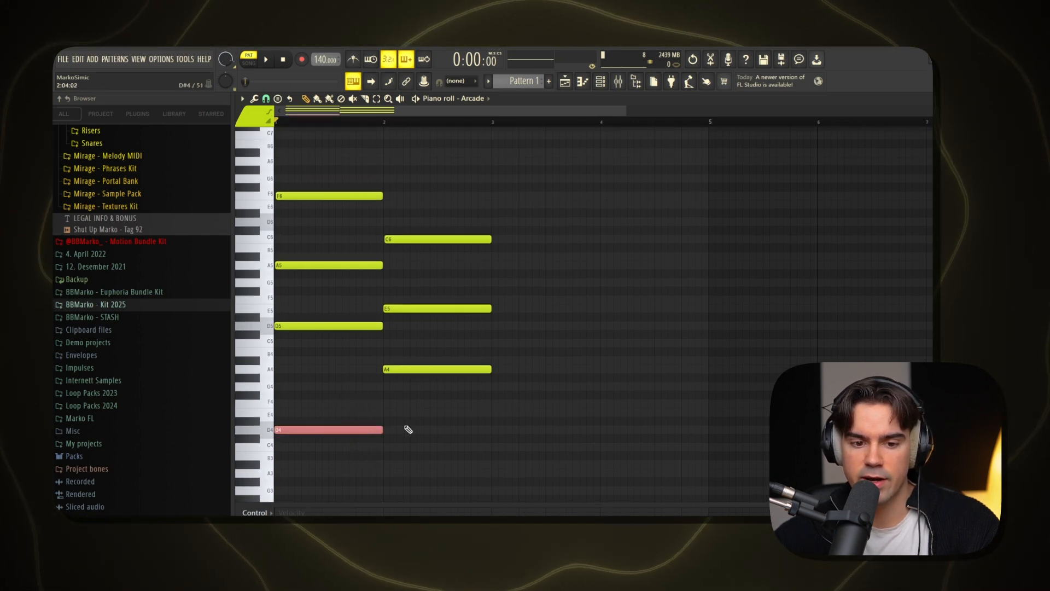
left_click_drag(403, 419, 497, 472)
left_click_drag(436, 500, 436, 500)
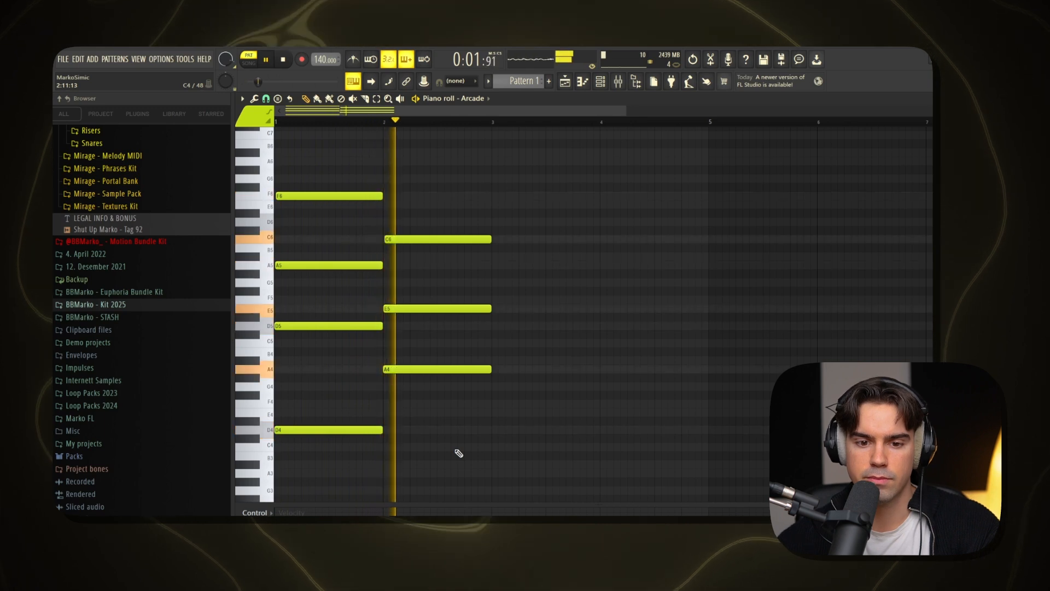
Duplicate the two chords into bars 3 and 4 while the progression plays, and stop playback
key("ctrl+b")
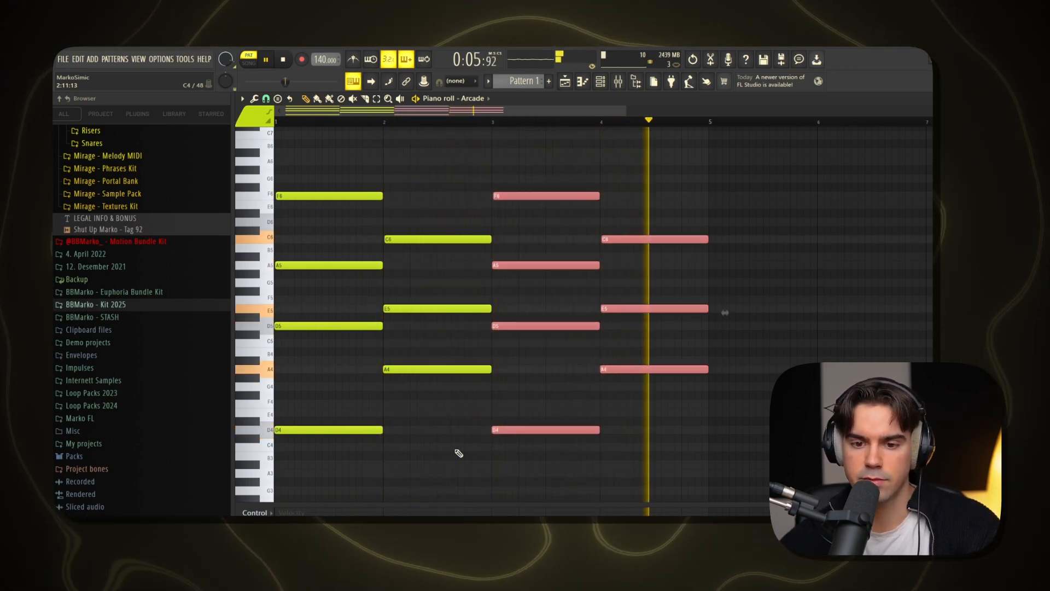
key("ctrl+d")
key("space")
Lower the top notes of bars 1 and 2 an octave to F5 and C5, and play the progression
left_click(356, 195)
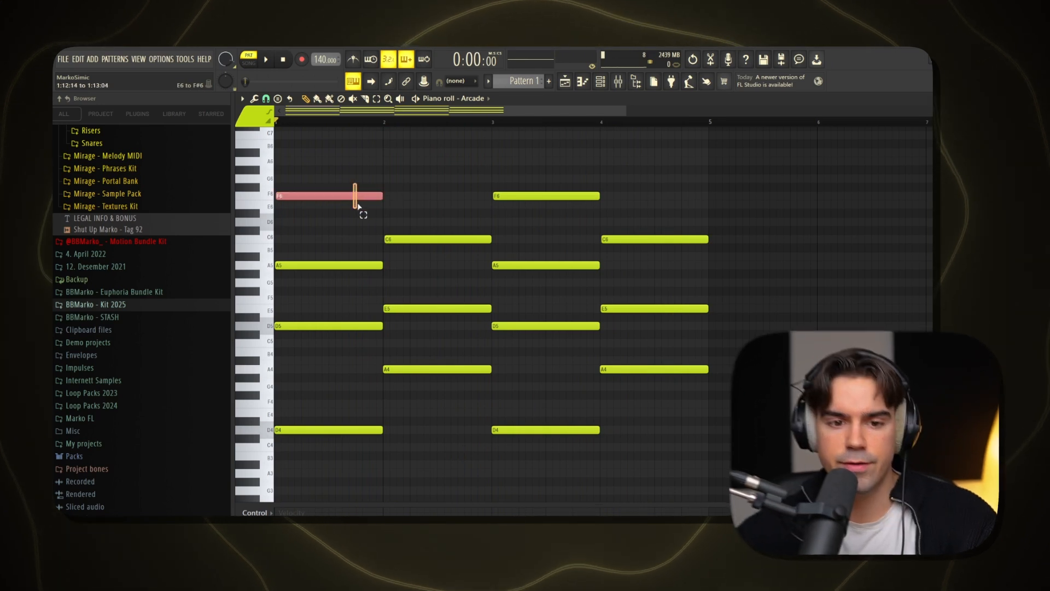
left_click(428, 239, "shift")
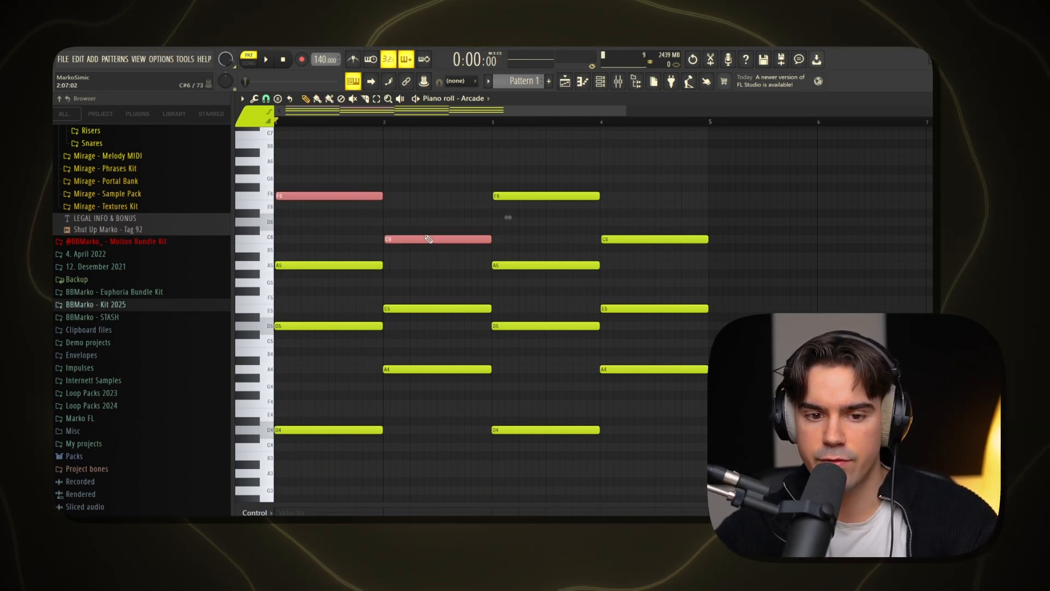
key("ctrl+Down")
key("space")
key("ctrl+d")
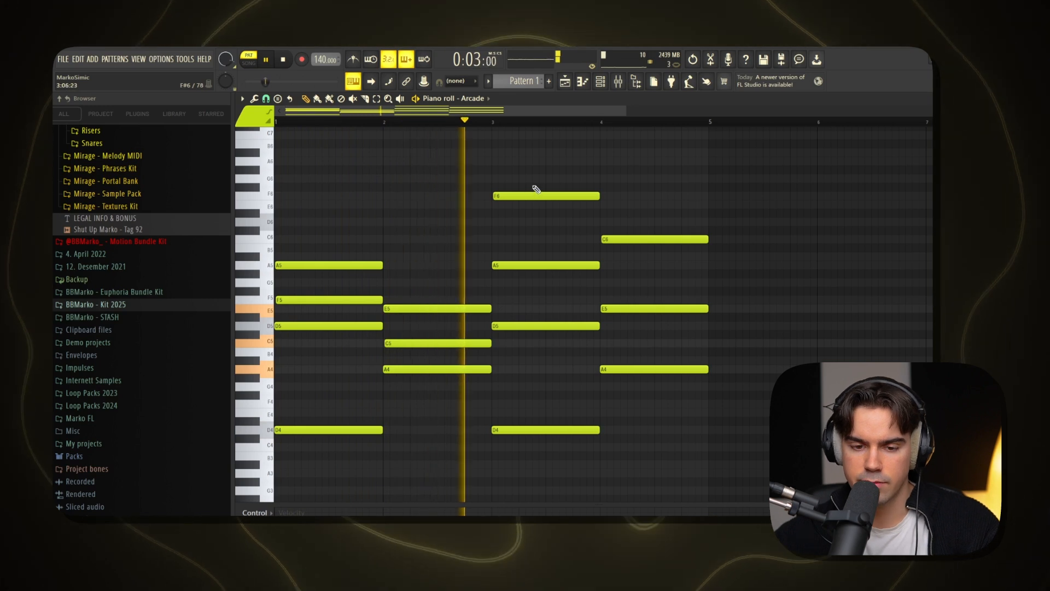
Lower the top notes of bars 3 and 4 an octave to F5 and C5
left_click(627, 240, "shift")
key("ctrl+Down")
key("ctrl+d")
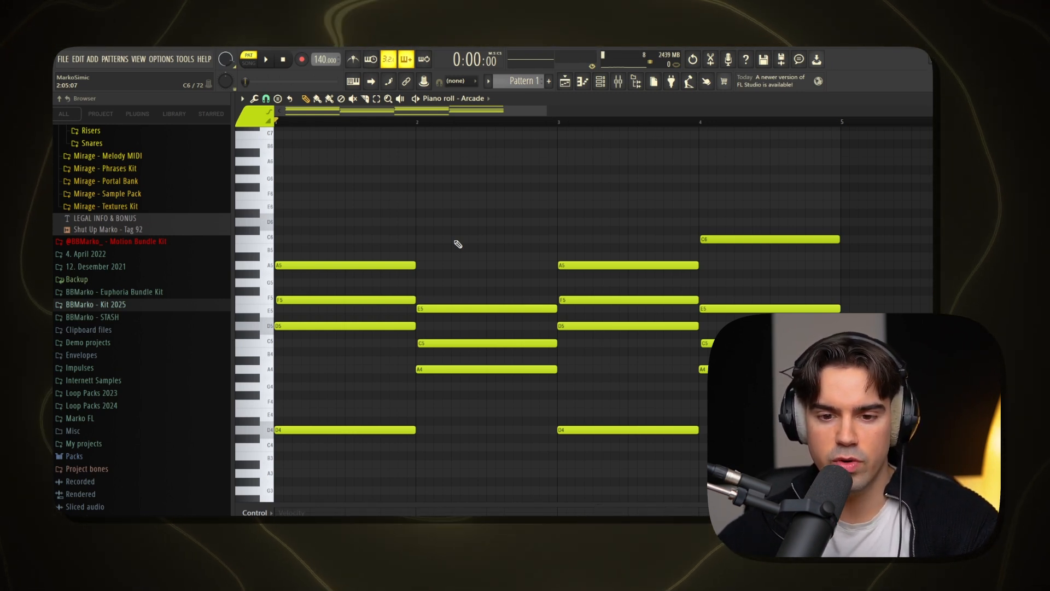
key("space")
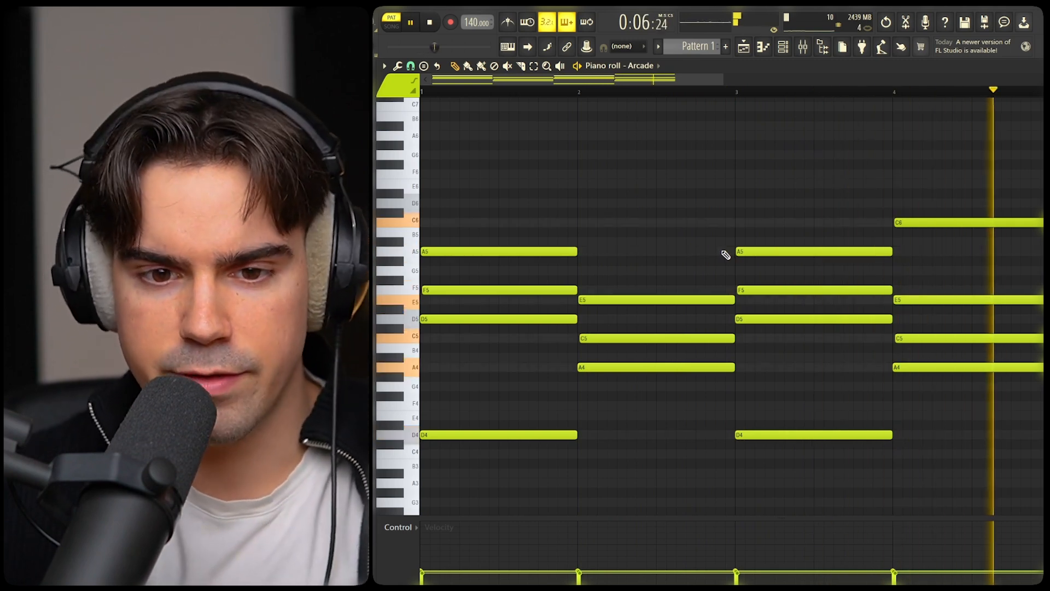
left_click(700, 223)
left_click_drag(850, 223, 706, 218)
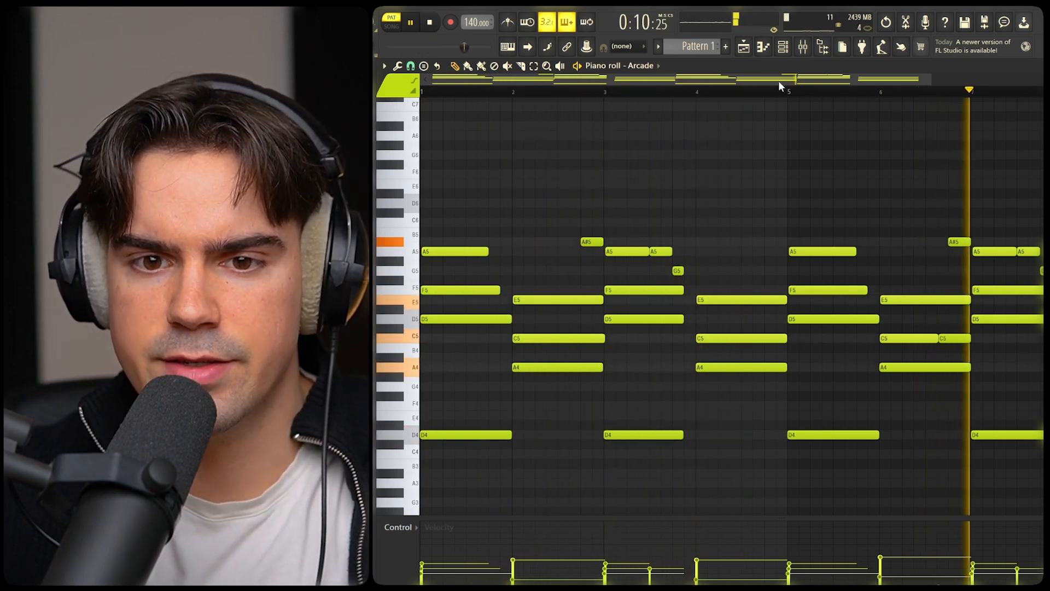
Listen to the extended progression, select the short A5 and G5 melody notes in bar 7, and stop playback
left_click_drag(781, 83, 853, 86)
left_click_drag(928, 213, 949, 279)
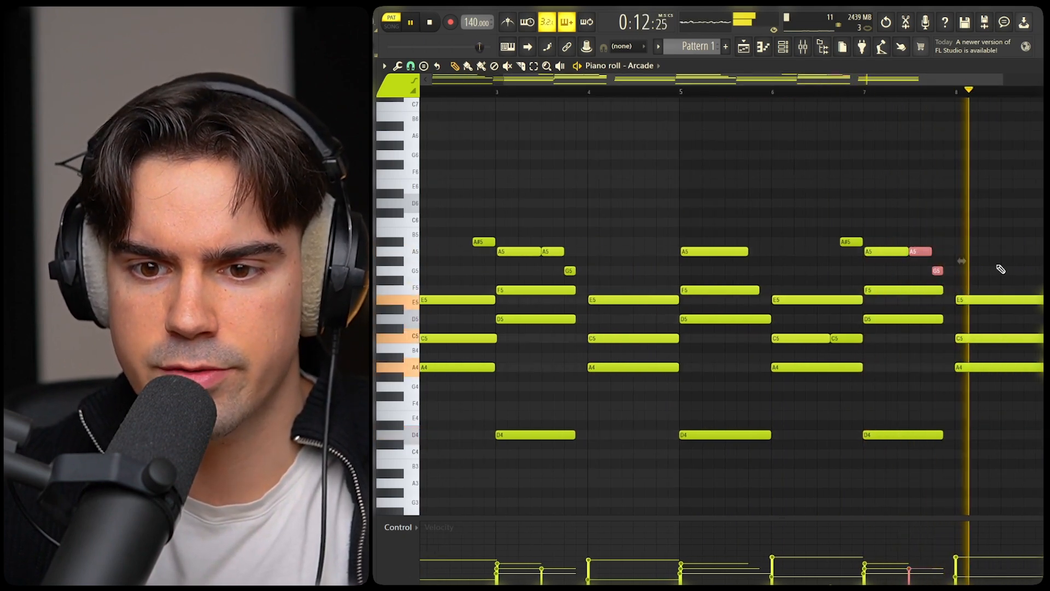
key("space")
Examine the melody notes in bar 3, the shortened A5 and F5 notes in bar 1, and the gap before bar 4
scroll(695, 246, "up", 4)
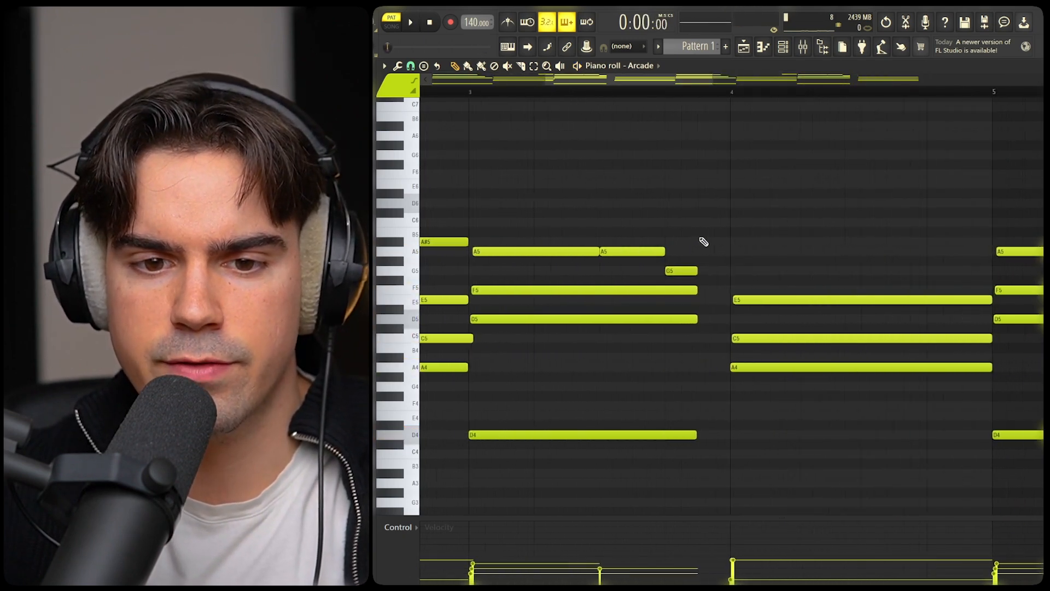
mouse_move(685, 258)
left_mouse_down()
mouse_move(725, 332)
mouse_move(685, 241)
left_mouse_up()
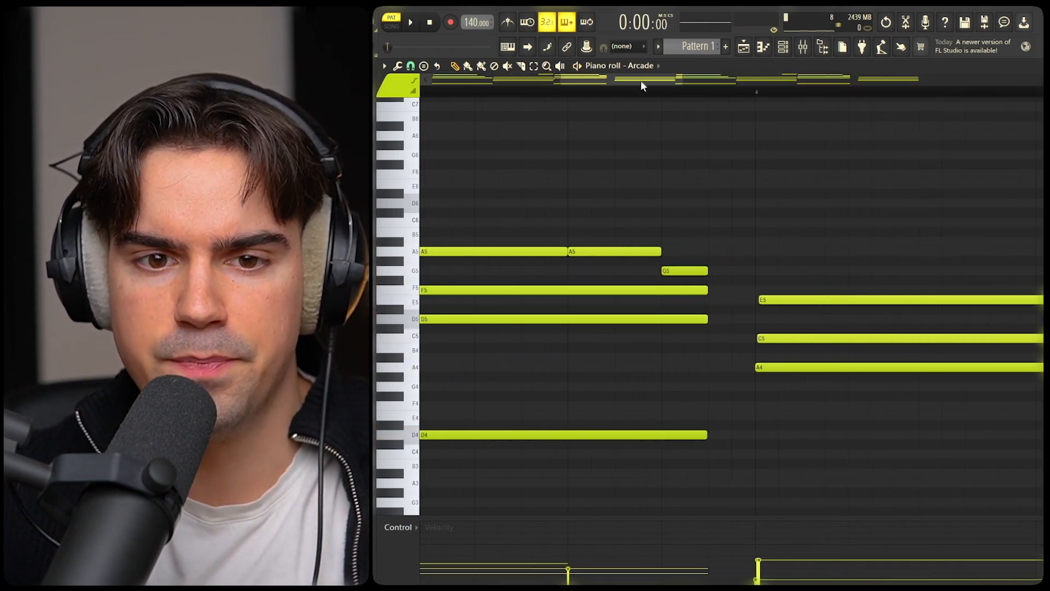
left_click_drag(641, 80, 511, 82)
scroll(596, 274, "down", 2)
scroll(629, 273, "up", 2)
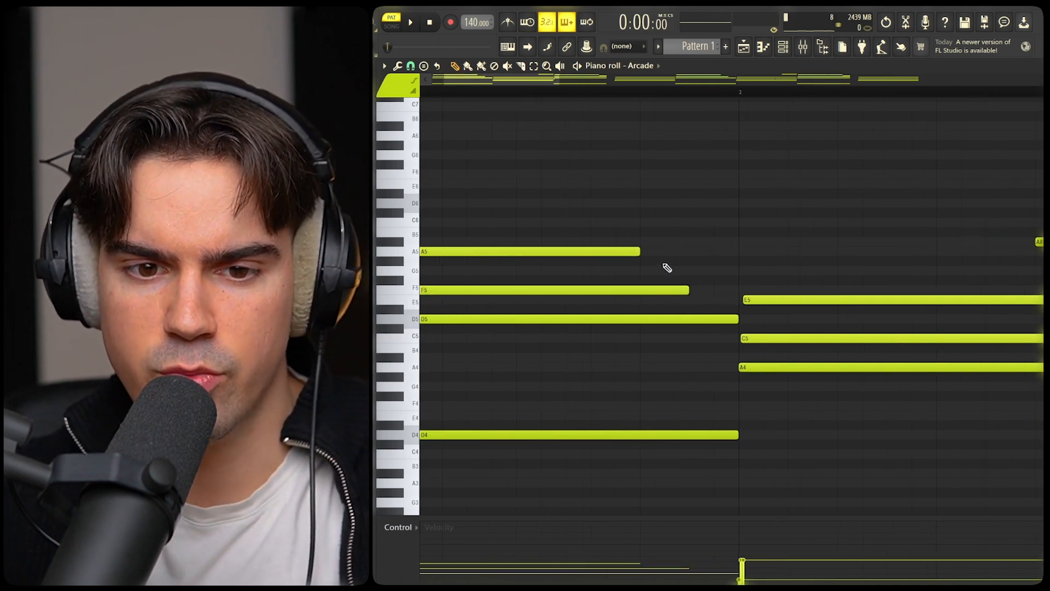
scroll(667, 267, "down", 3)
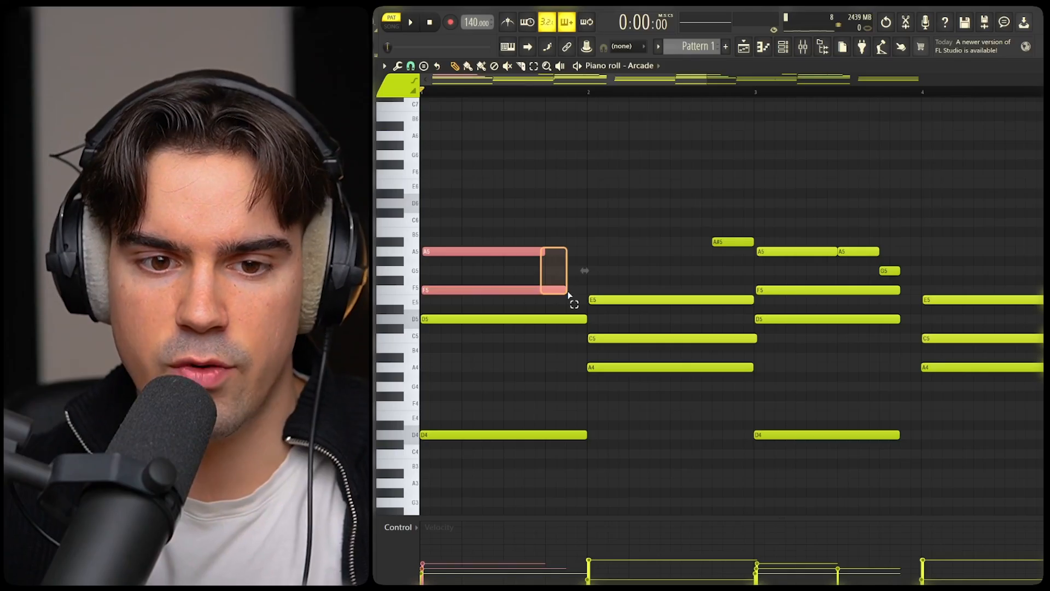
scroll(879, 277, "up", 3)
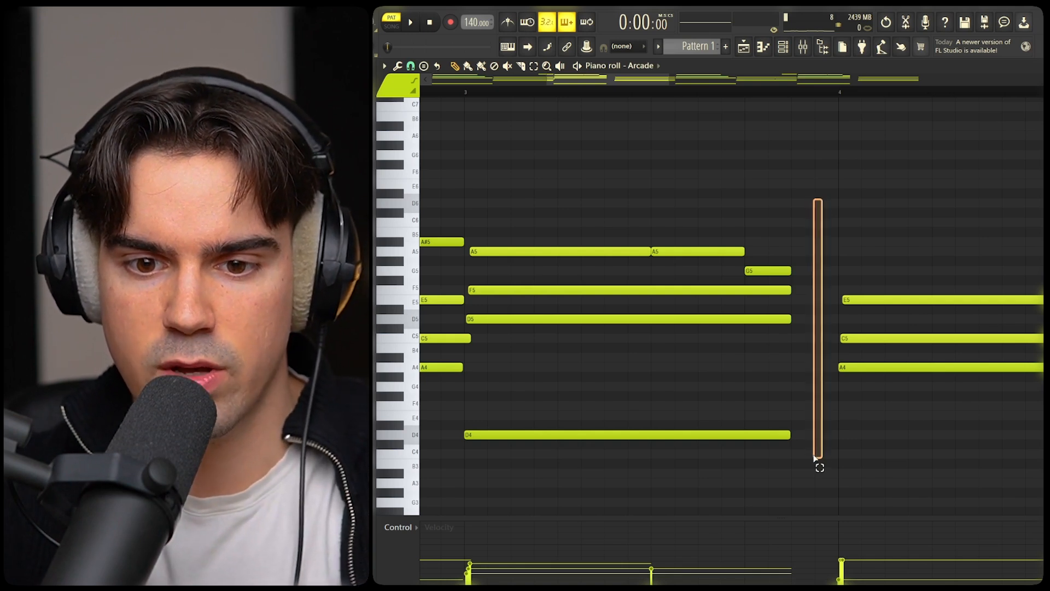
scroll(813, 450, "down", 2)
left_click_drag(868, 268, 868, 430)
left_click(876, 408)
scroll(876, 407, "down", 2)
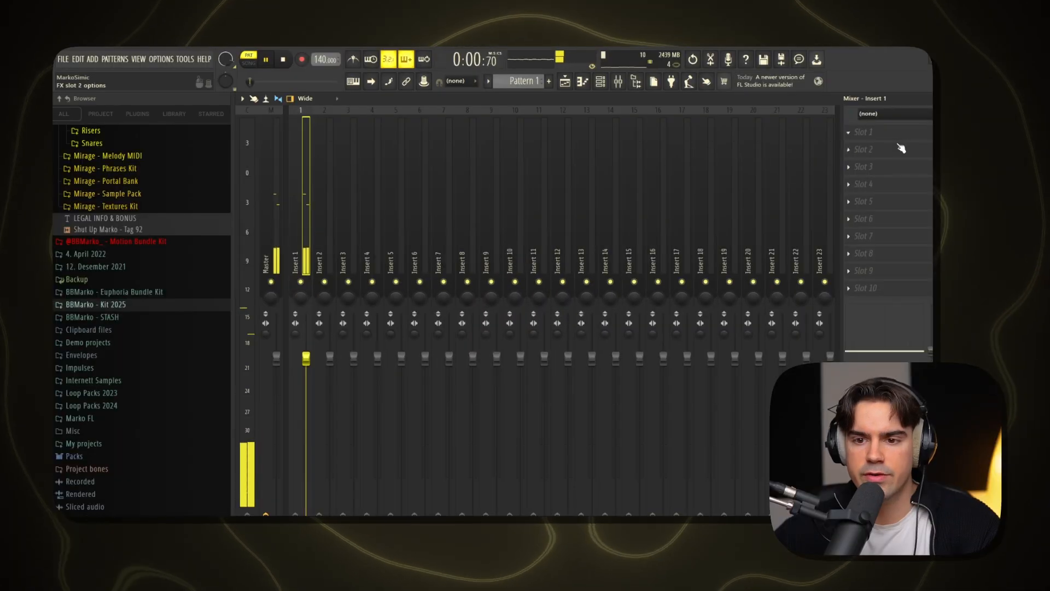
Add the Raum reverb to the first effect slot of mixer Insert 1
left_click(886, 132)
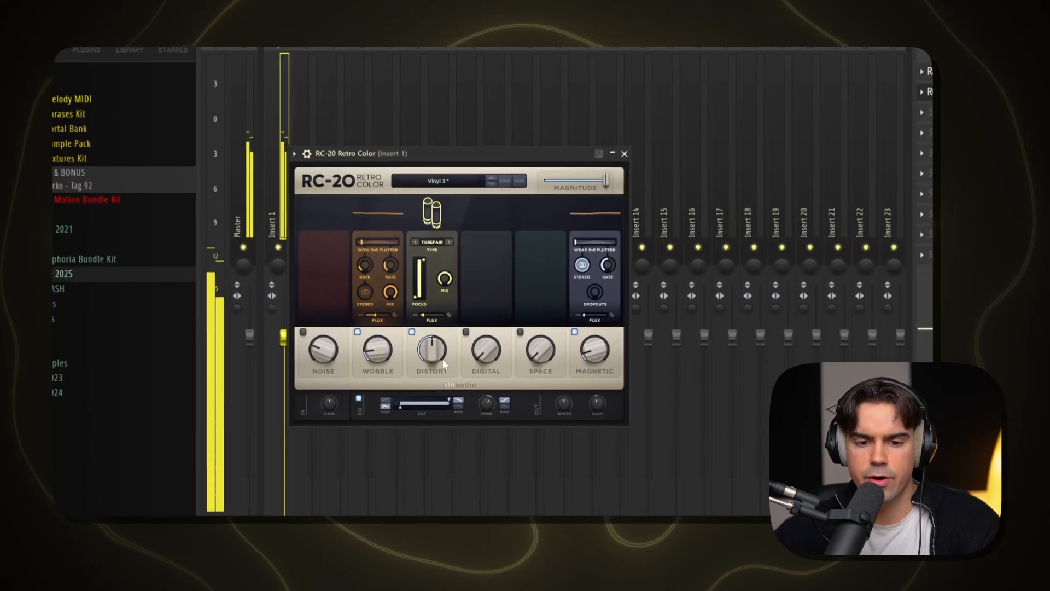
Adjust the Raum reverb on mixer Insert 1 and shape a 12 dB/oct low cut in FabFilter Pro-Q 3
left_click_drag(440, 351, 441, 354)
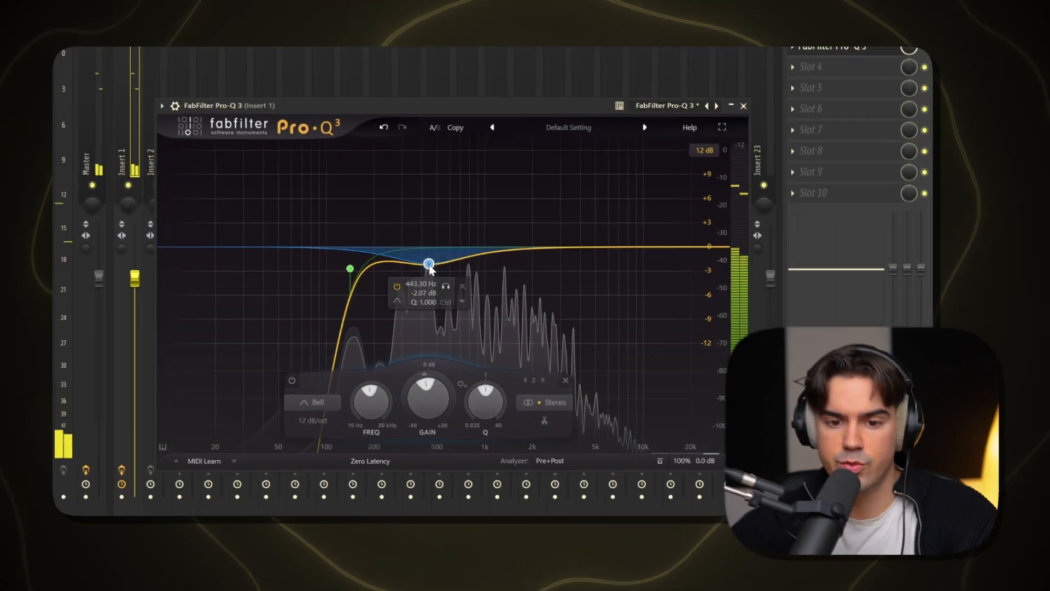
mouse_move(429, 265)
left_mouse_down()
mouse_move(413, 274)
mouse_move(419, 266)
left_mouse_up()
Browse the presets of the Horizon Multi Kit bank in Analog Lab V
scroll(412, 274, "up", 3)
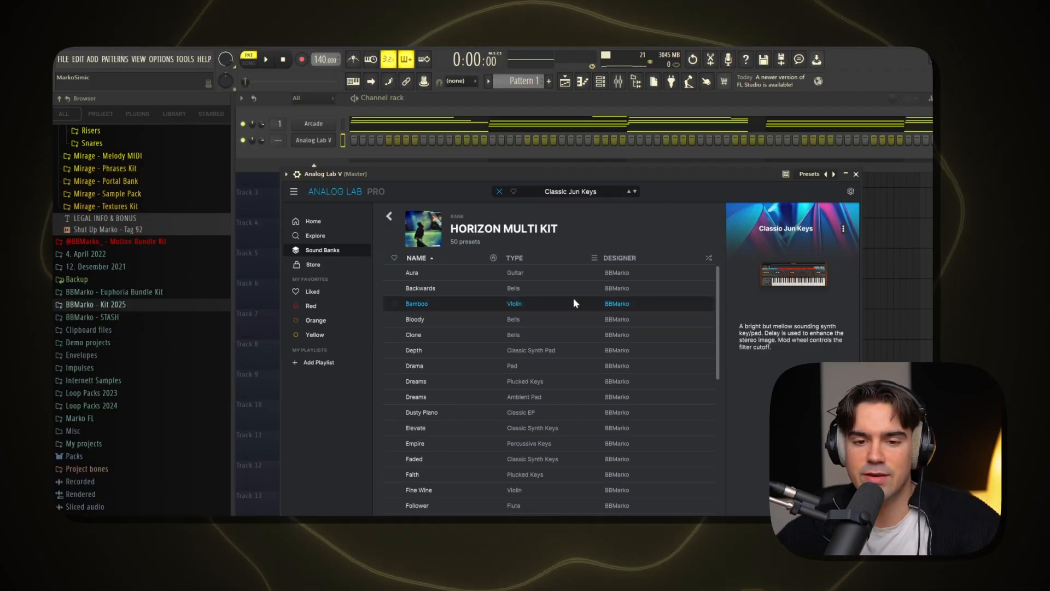
scroll(529, 336, "down", 4)
scroll(548, 366, "up", 4)
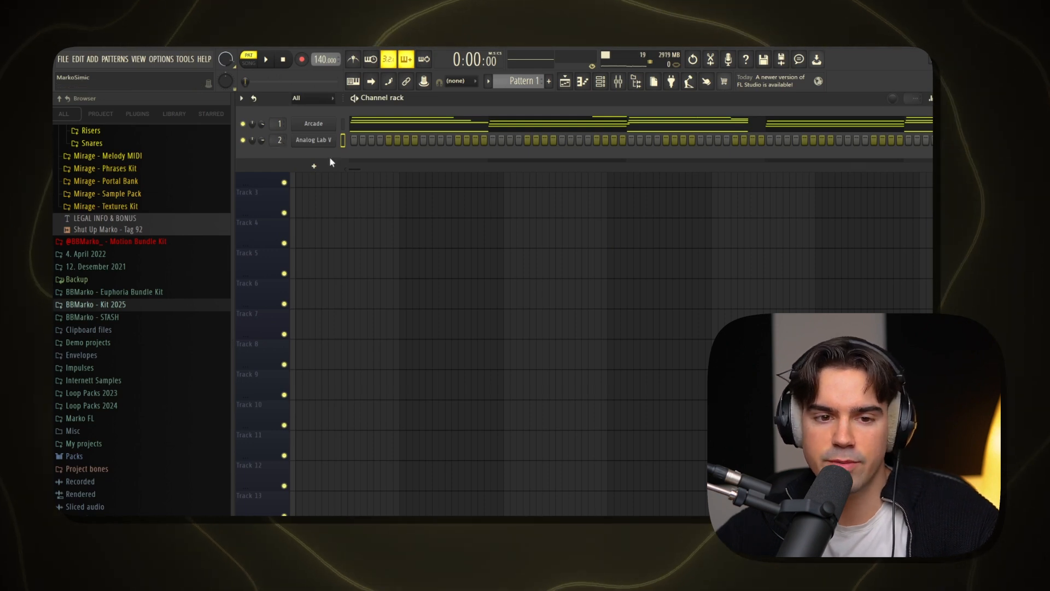
Place the full chord progression in the Analog Lab V piano roll and transpose it up one octave
key("F7")
left_click_drag(306, 166, 863, 372)
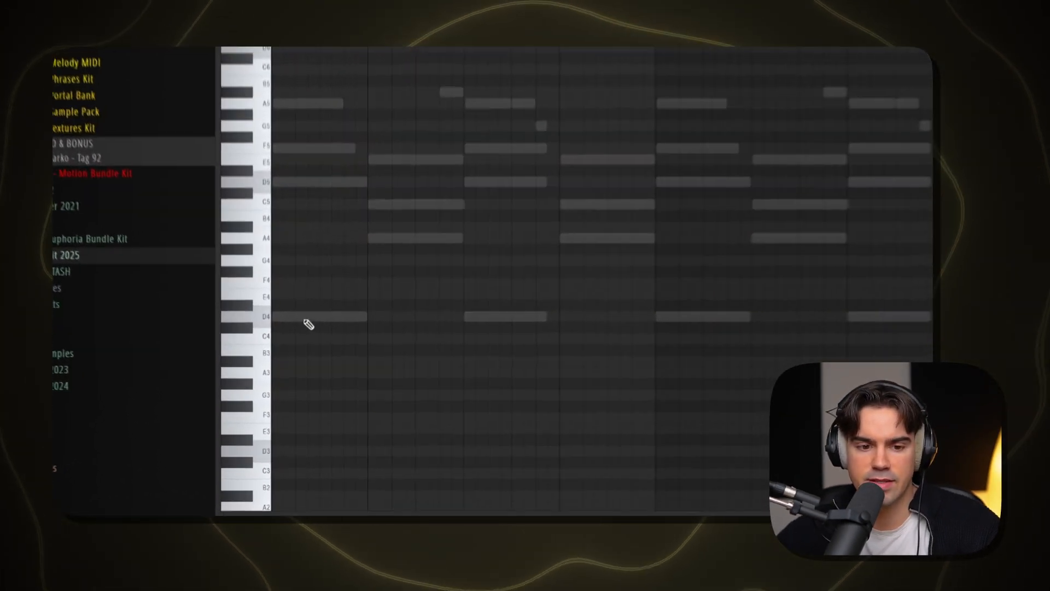
left_click(306, 318)
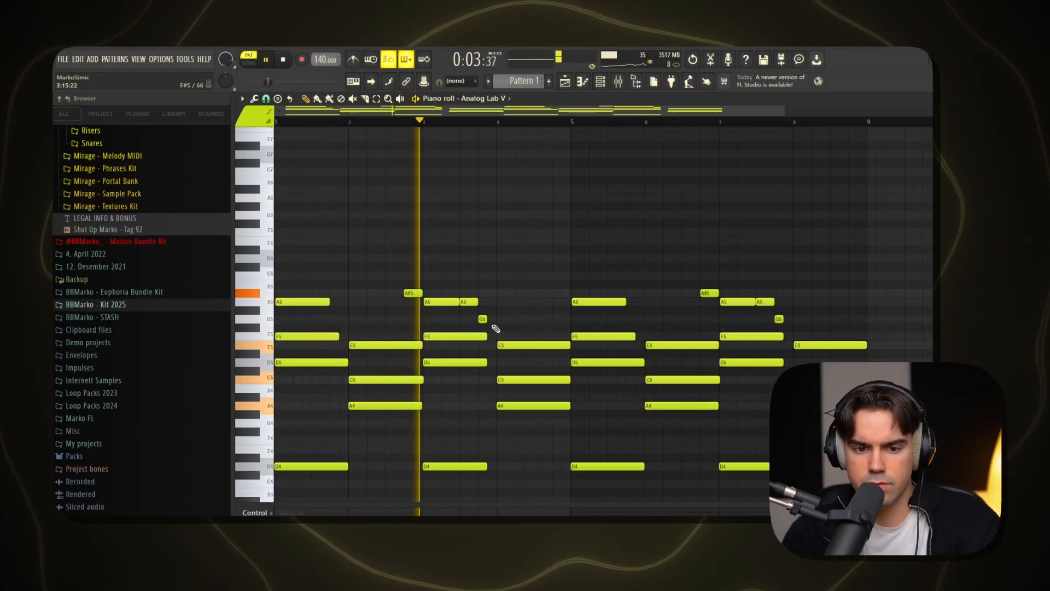
key("ctrl+Up")
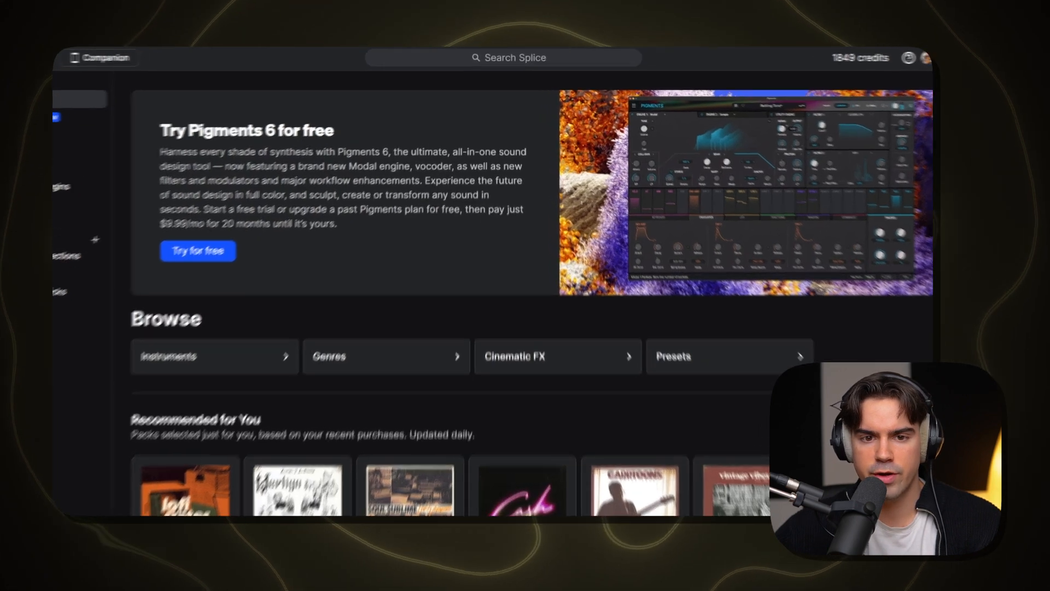
Switch to Splice, search for "emotional vocal", and browse the resulting vocal samples
left_click(504, 56)
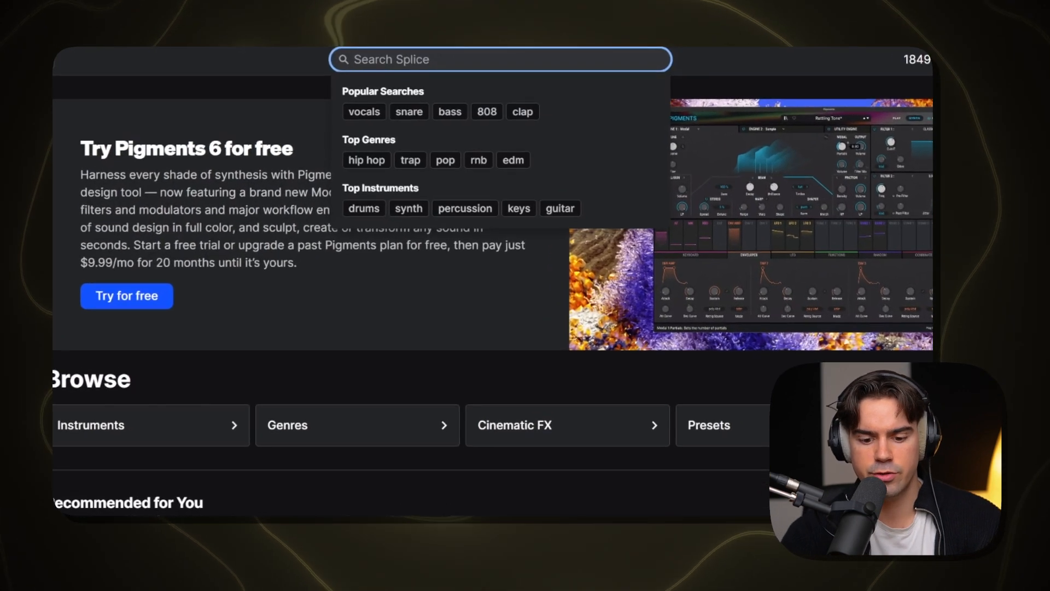
type("emotional ")
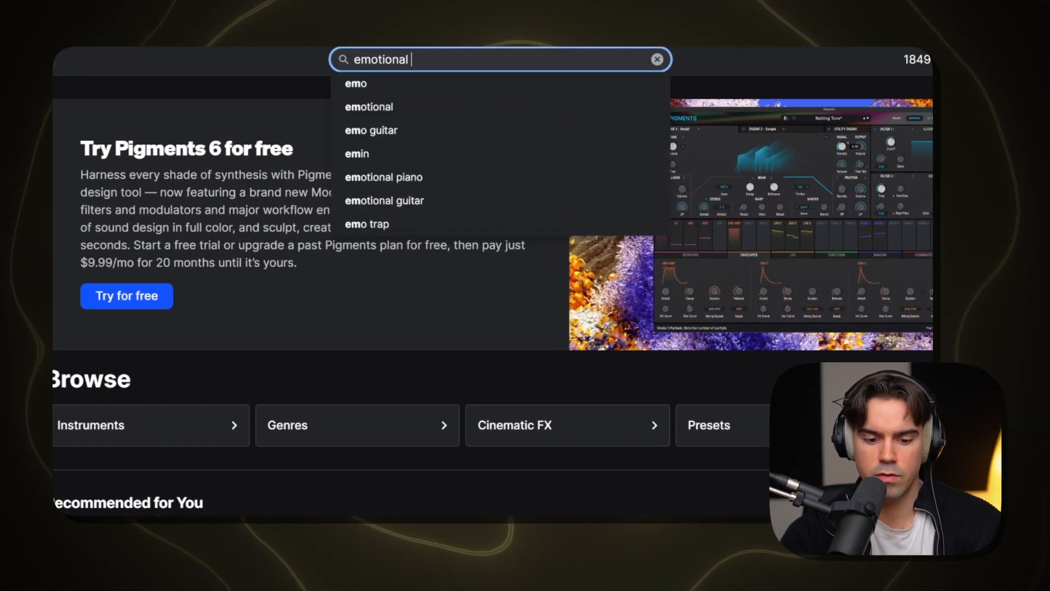
type("vocal")
key("Return")
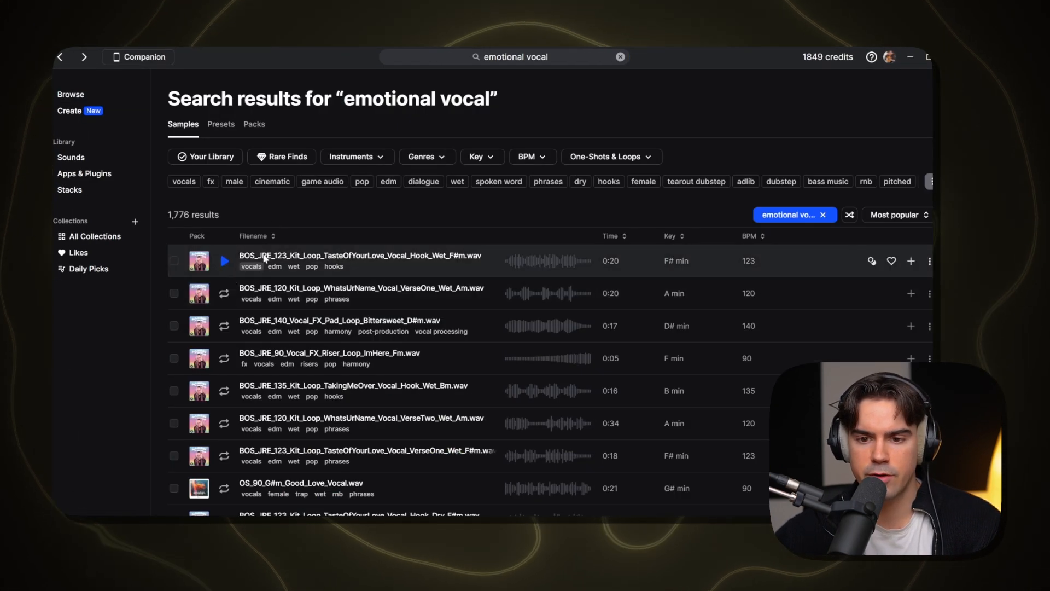
scroll(264, 257, "down", 15)
scroll(300, 362, "up", 10)
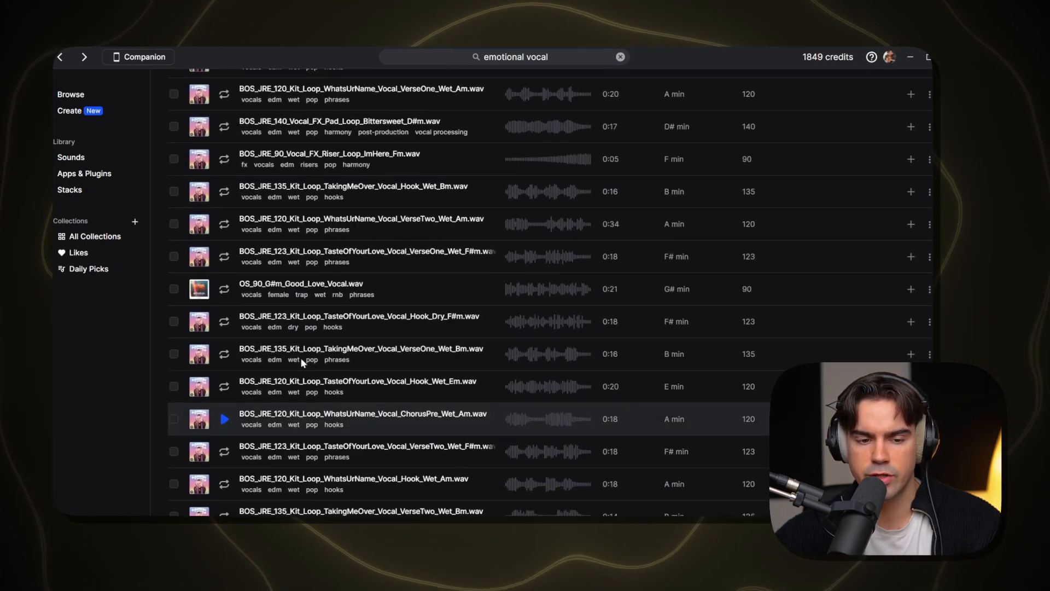
scroll(301, 356, "up", 5)
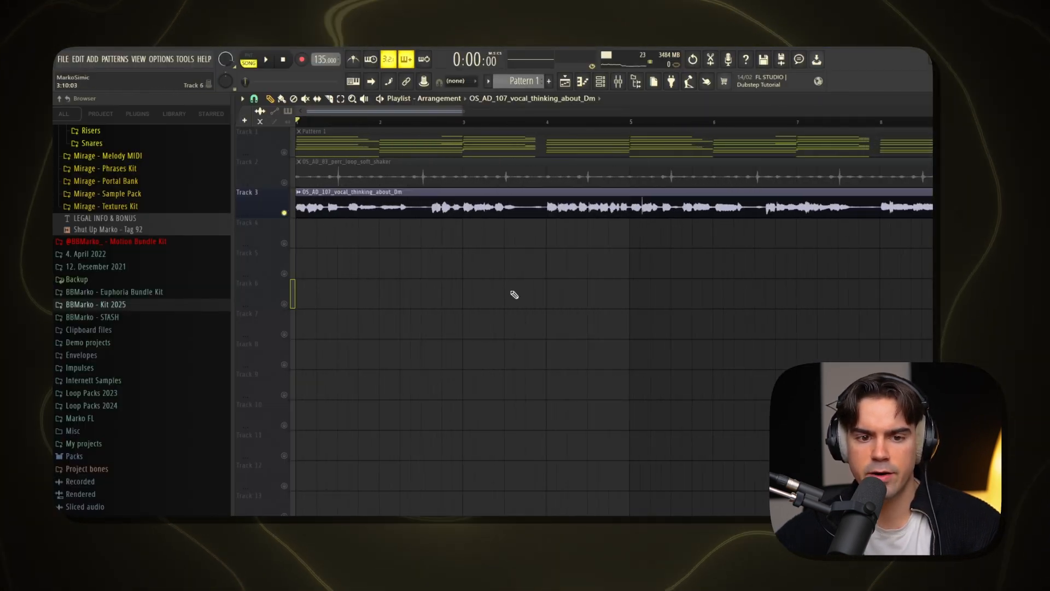
Listen to the soloed vocal loop on playlist Track 3 and stop playback
scroll(470, 262, "down", 2)
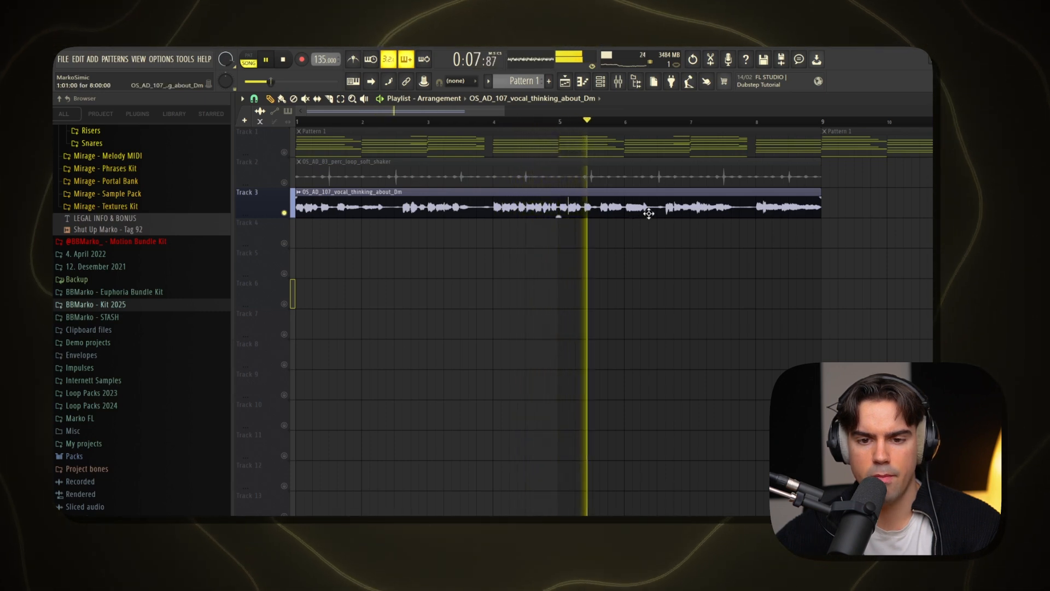
key("space")
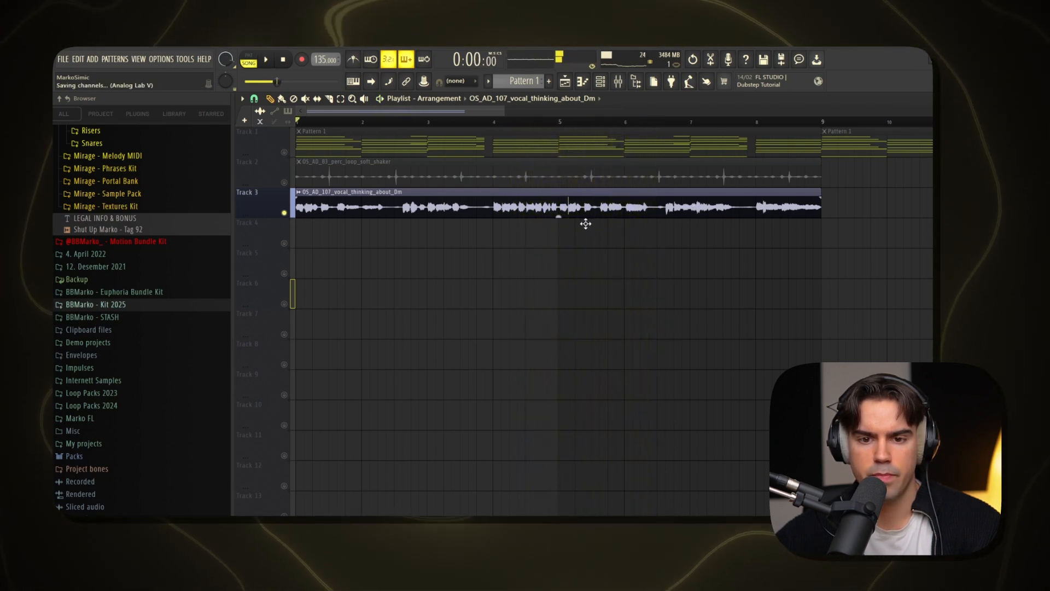
scroll(580, 189, "down", 2)
Set the project tempo to 125 BPM and toggle the solo state of playlist Track 1
left_click_drag(556, 164, 508, 217, "ctrl")
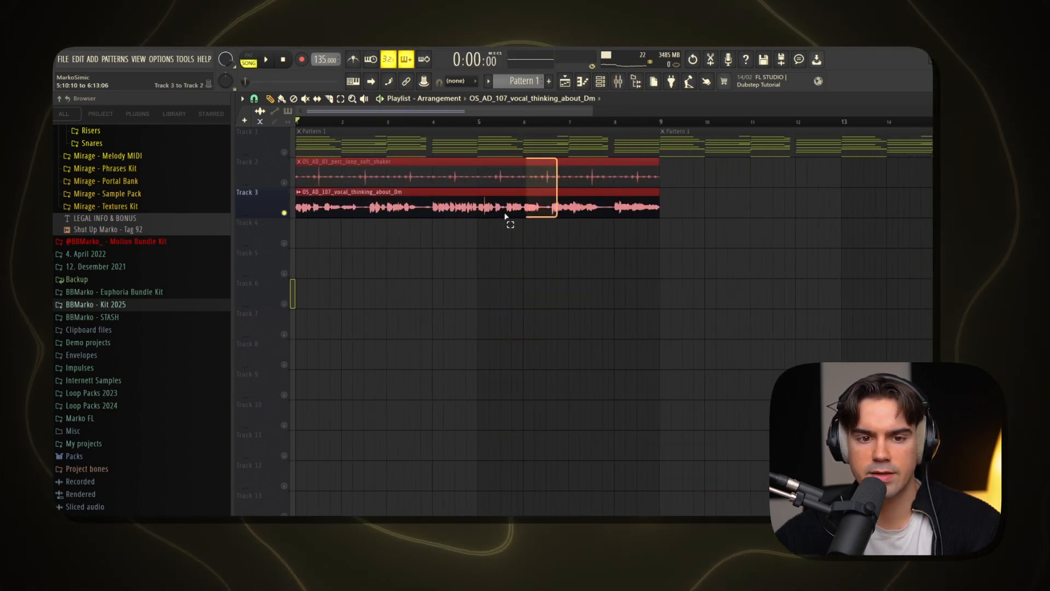
left_click(323, 126, "ctrl")
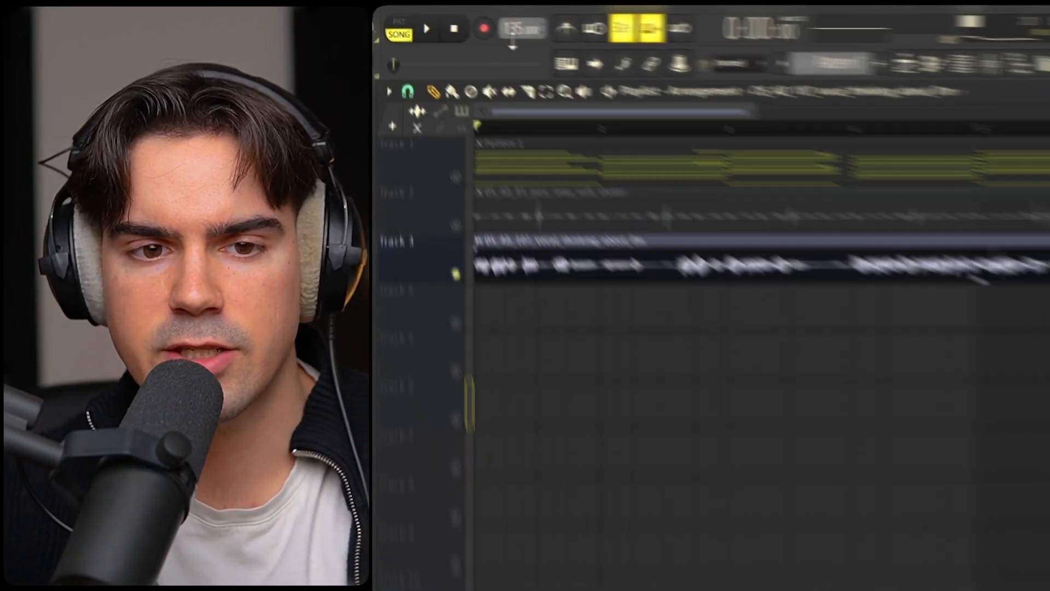
left_click_drag(325, 59, 325, 63)
left_click_drag(563, 34, 564, 38)
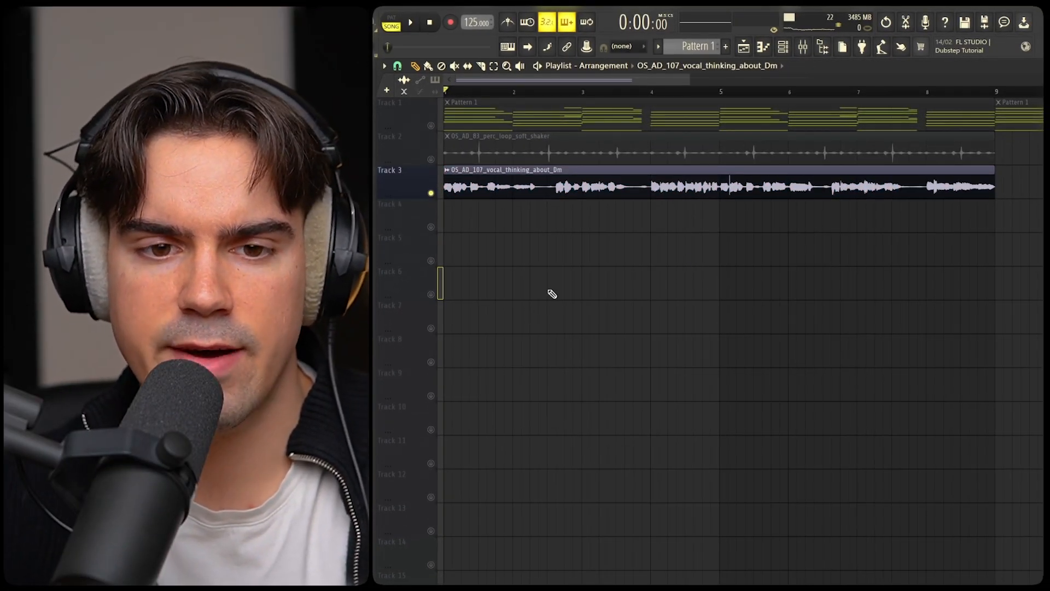
left_click(440, 127)
right_click(431, 126)
right_click(431, 126)
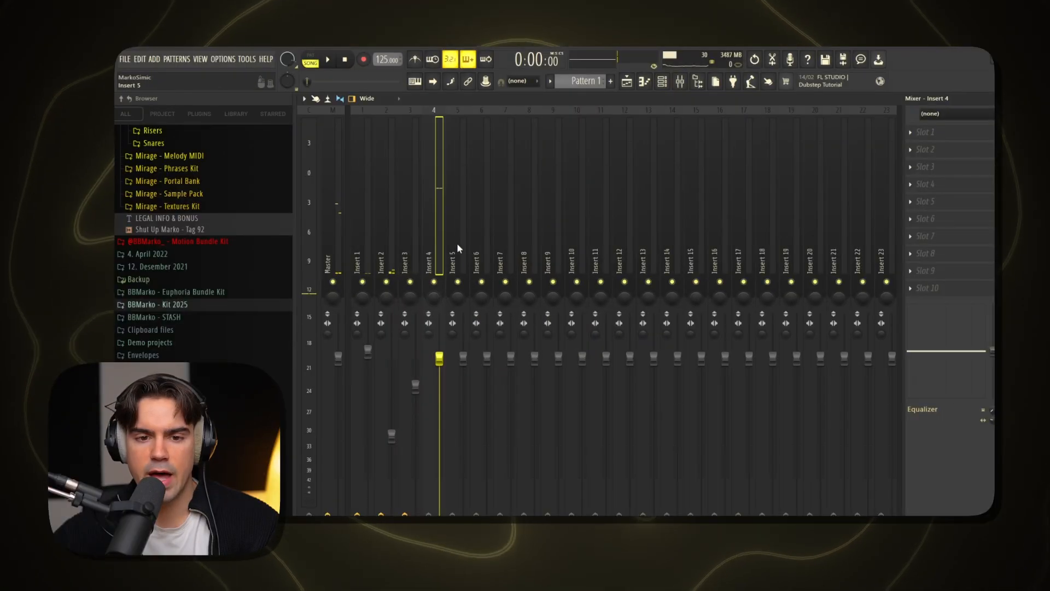
Add Raum and RC-20 Retro Color to the first two effect slots of mixer Insert 4
left_click(927, 133)
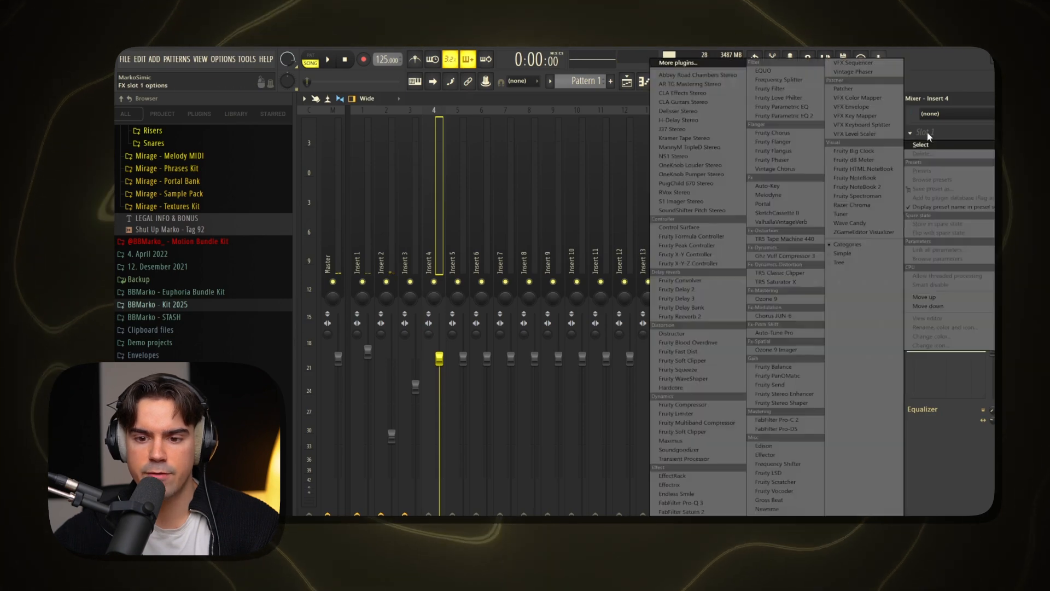
left_click(763, 509)
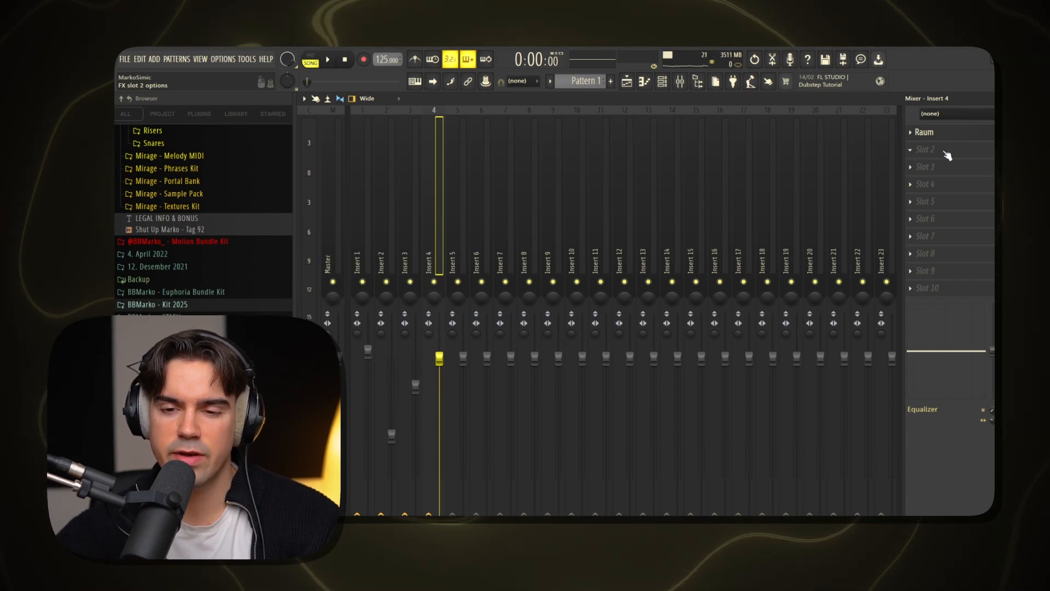
left_click(948, 154)
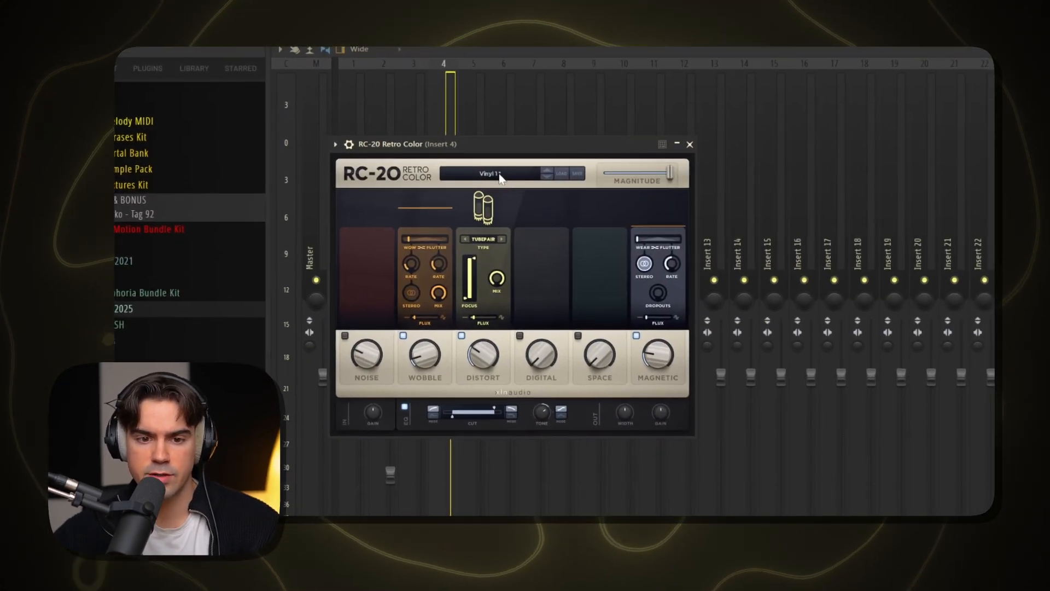
Load the Magnitude Transition 1 preset in RC-20 Retro Color and add FabFilter Pro-Q 3 to the third slot of Insert 4
left_click(500, 178)
left_click(466, 225)
left_click(490, 361)
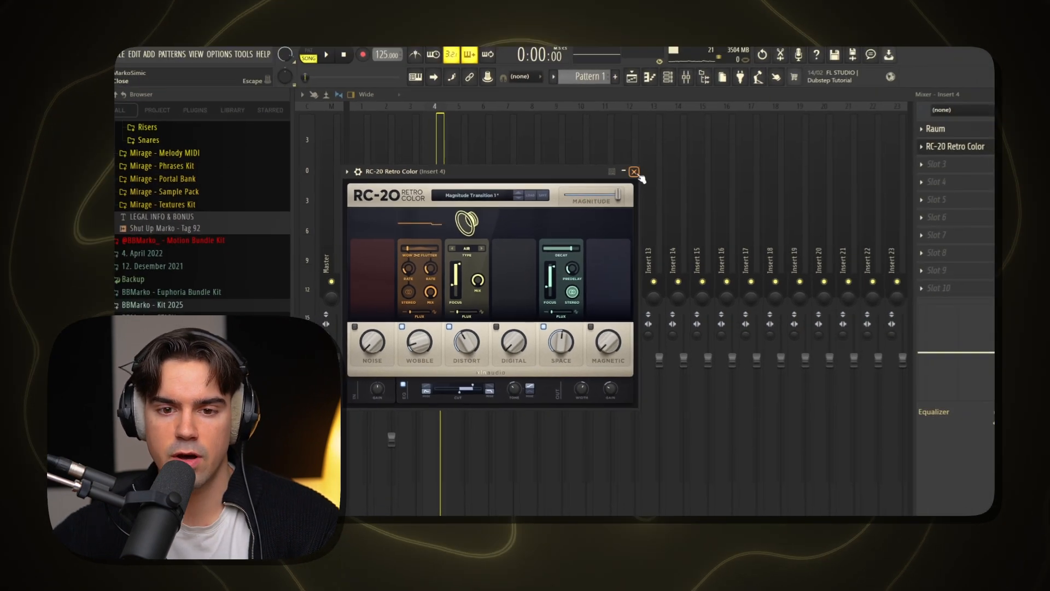
left_click(629, 173)
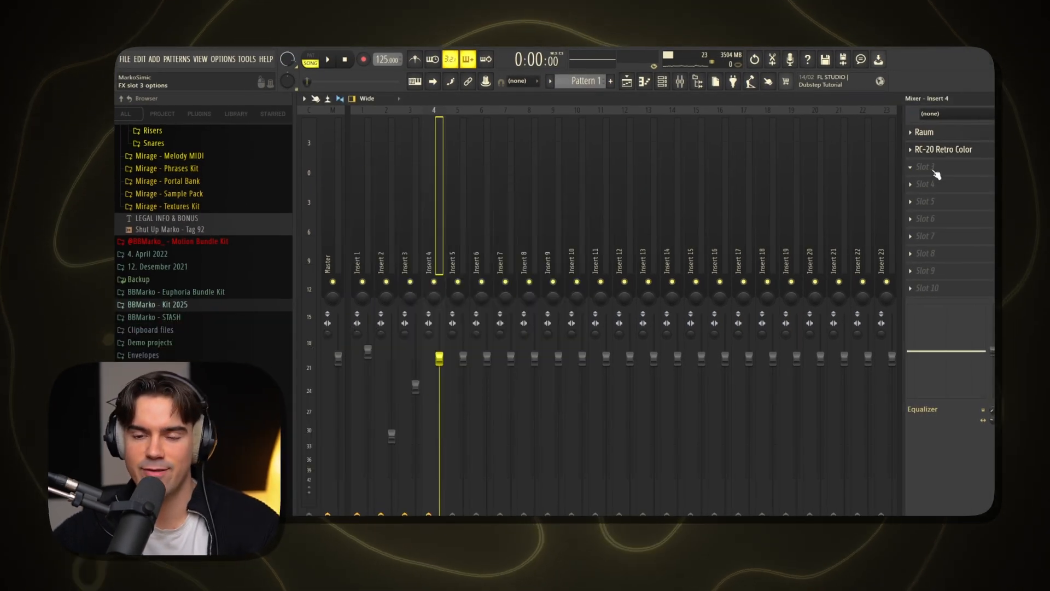
left_click(935, 171)
left_click(735, 310)
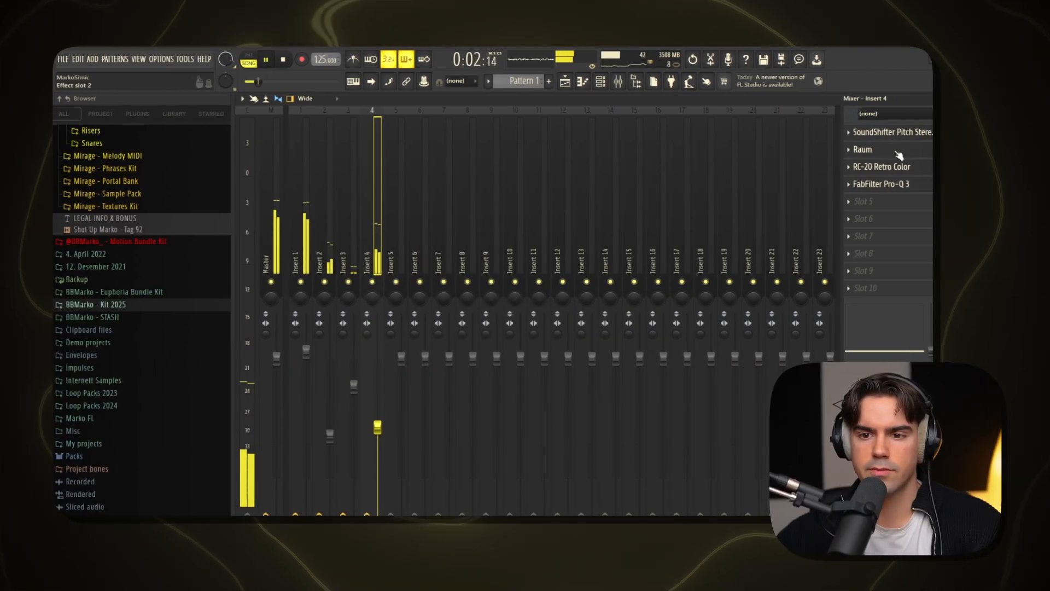
Delete the SoundShifter Pitch Stereo plugin from Insert 4 and open its FabFilter Pro-Q 3
left_click(846, 135)
left_click(862, 156)
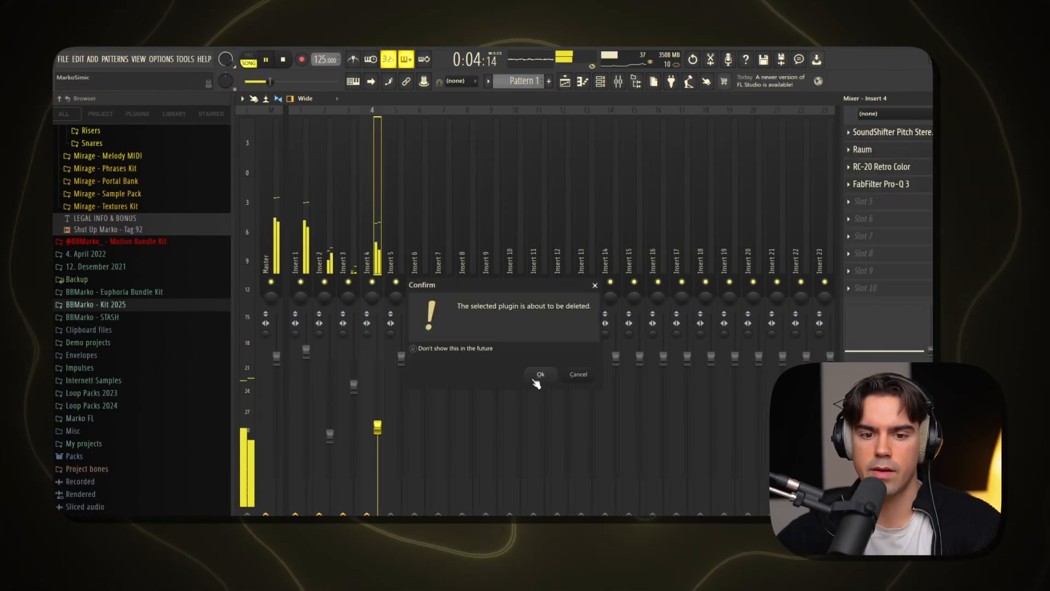
left_click(539, 374)
left_click(903, 188)
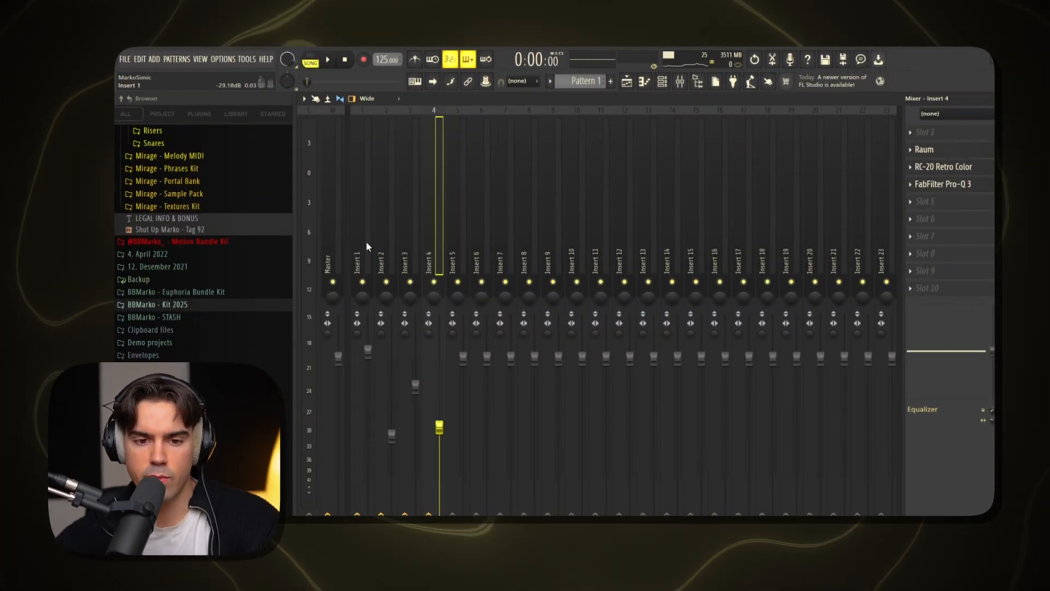
Route mixer Inserts 1 to 6 to Insert 7 and set up SoundShifter Pitch Stereo in that insert's first slot
left_click_drag(366, 243, 468, 256)
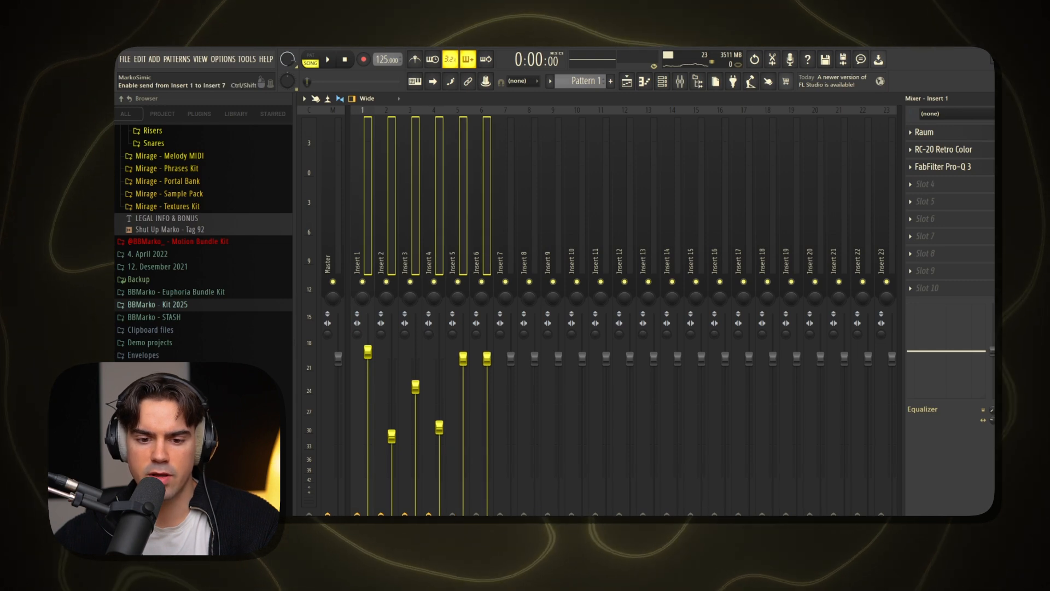
left_click(507, 219)
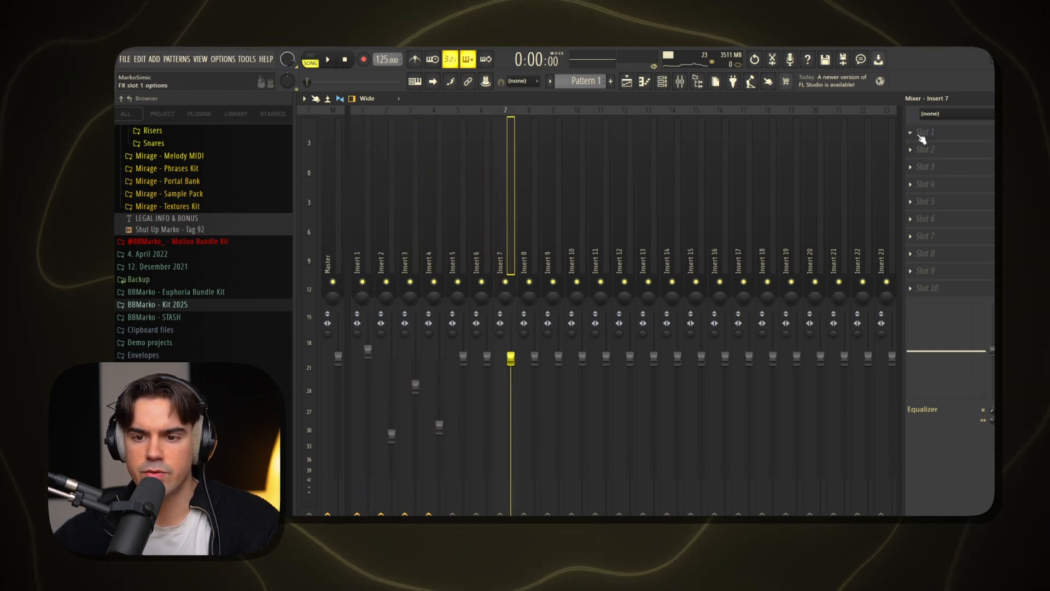
left_click(925, 133)
left_click(690, 211)
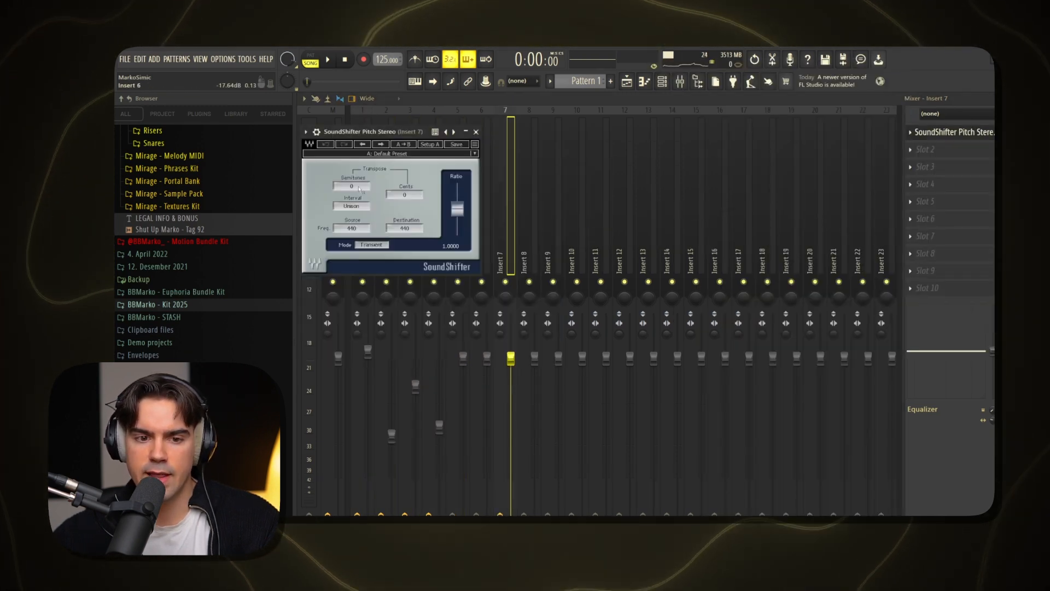
left_click_drag(357, 226, 356, 231)
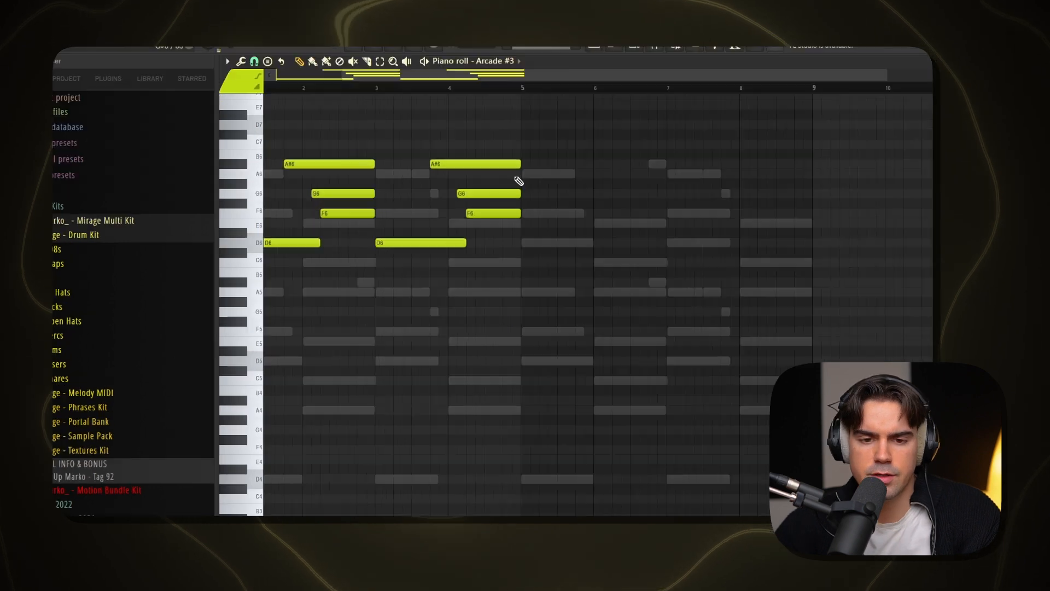
Duplicate the two-bar Arcade #3 melody into bars 3 and 4 of the piano roll
scroll(518, 179, "up", 1)
left_click_drag(498, 81, 221, 117)
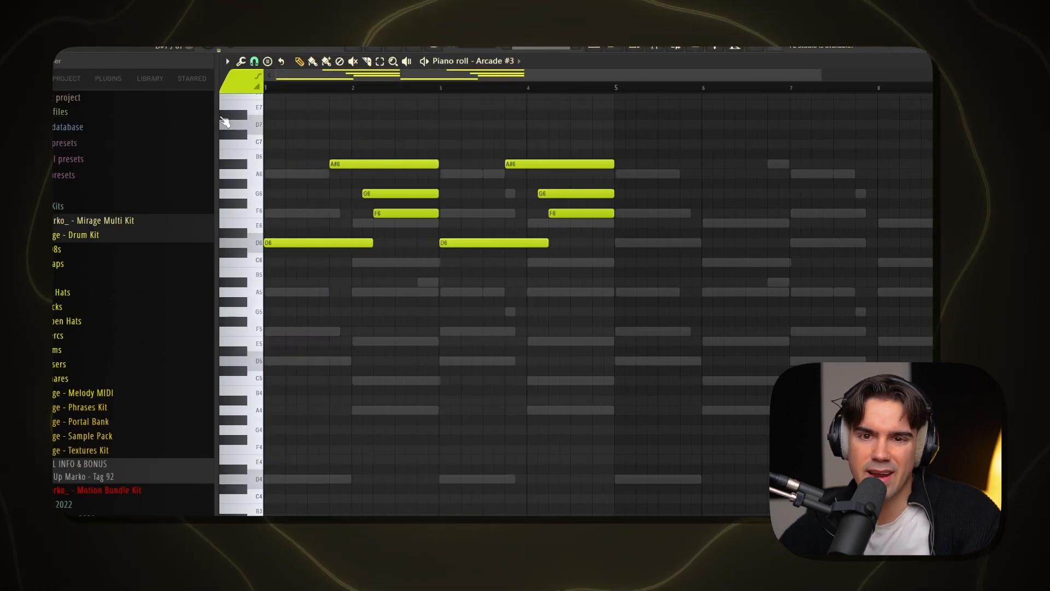
Open the Arcade #2 instrument and browse the samplers in its search library
left_click(727, 51)
left_click(323, 185)
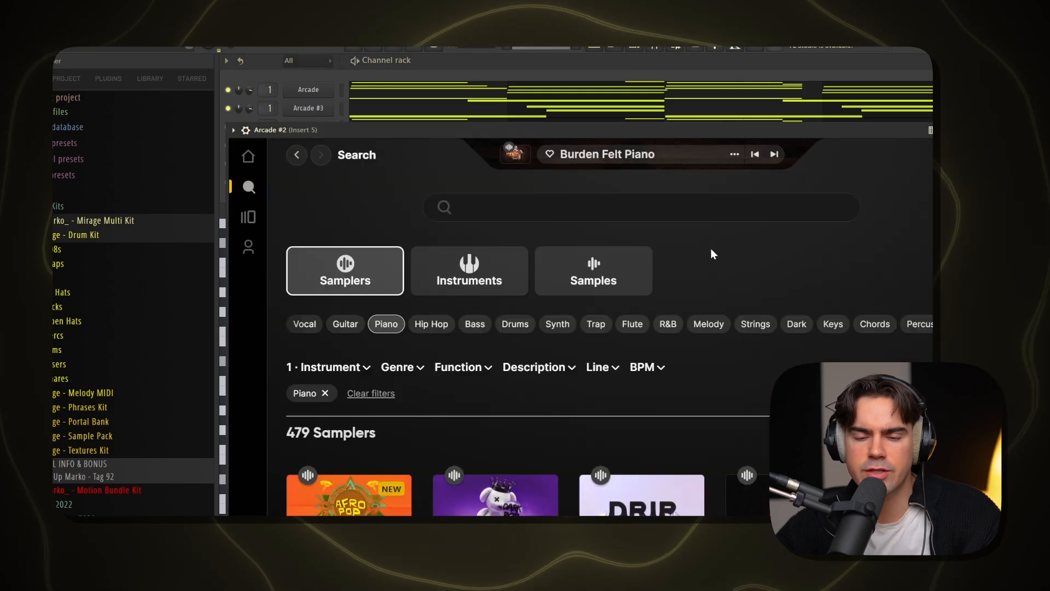
scroll(713, 254, "down", 7)
scroll(592, 357, "up", 3)
scroll(711, 399, "down", 3)
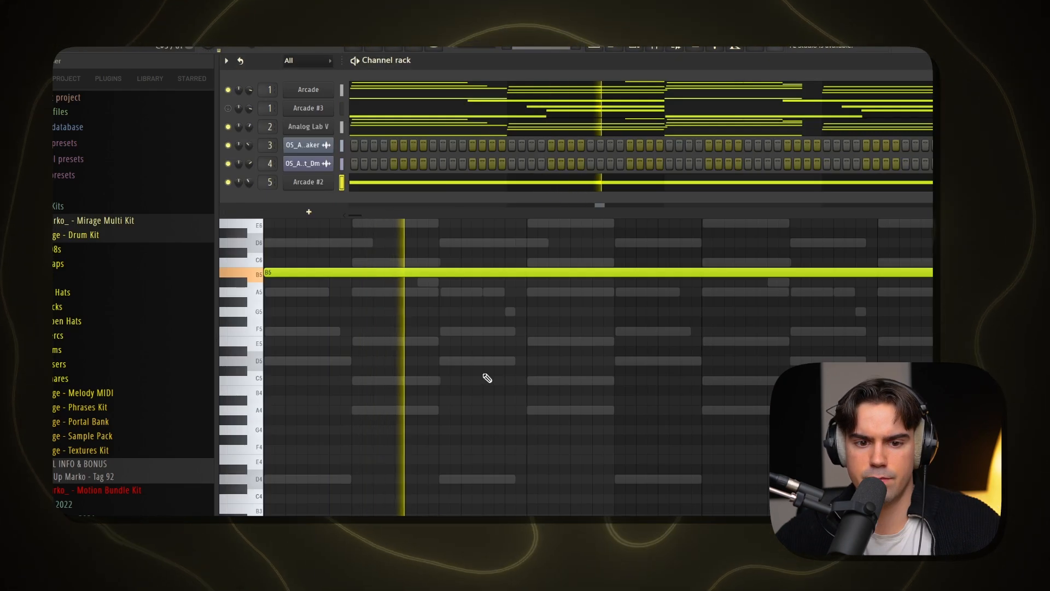
Audition the sustained B5 note in the Arcade #2 piano roll together with the other parts
key("space")
left_click(484, 375)
right_click(485, 376)
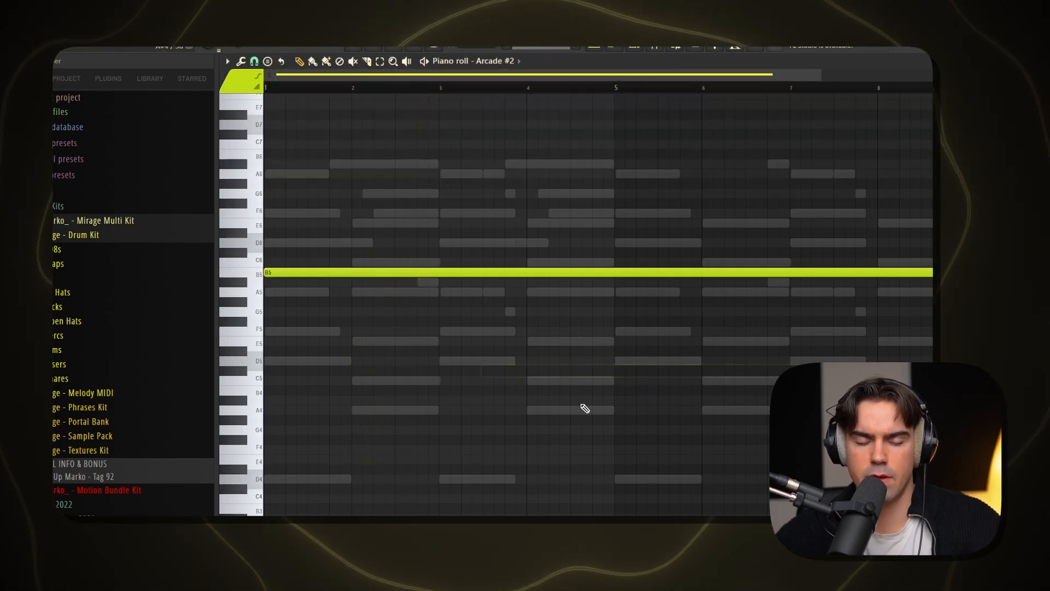
key("space")
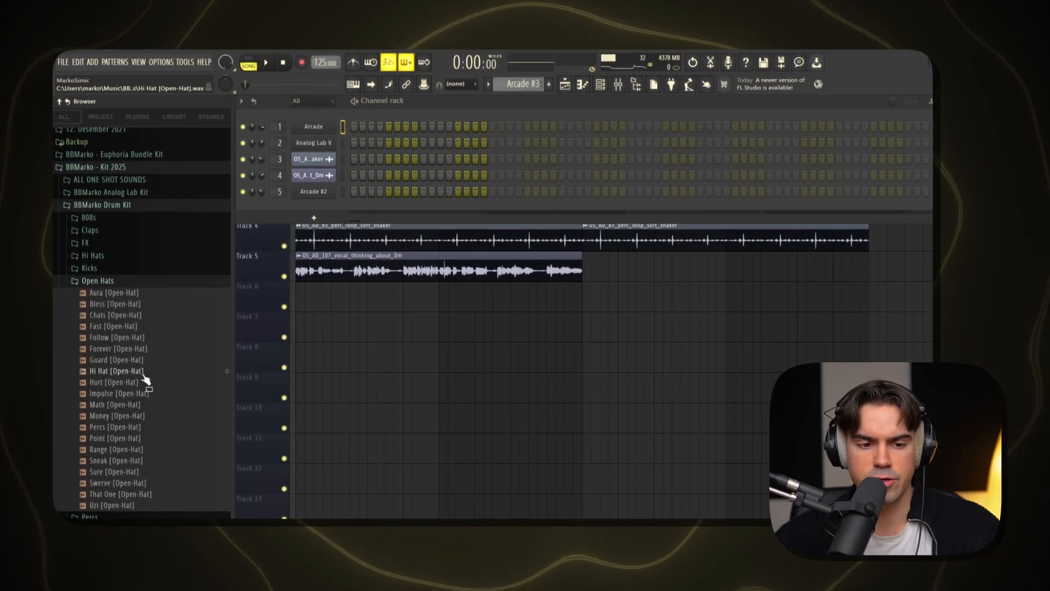
Audition samples in the Open Hats folder and load That One [Open-Hat] as a new channel routed to mixer Insert 9
left_click(134, 338)
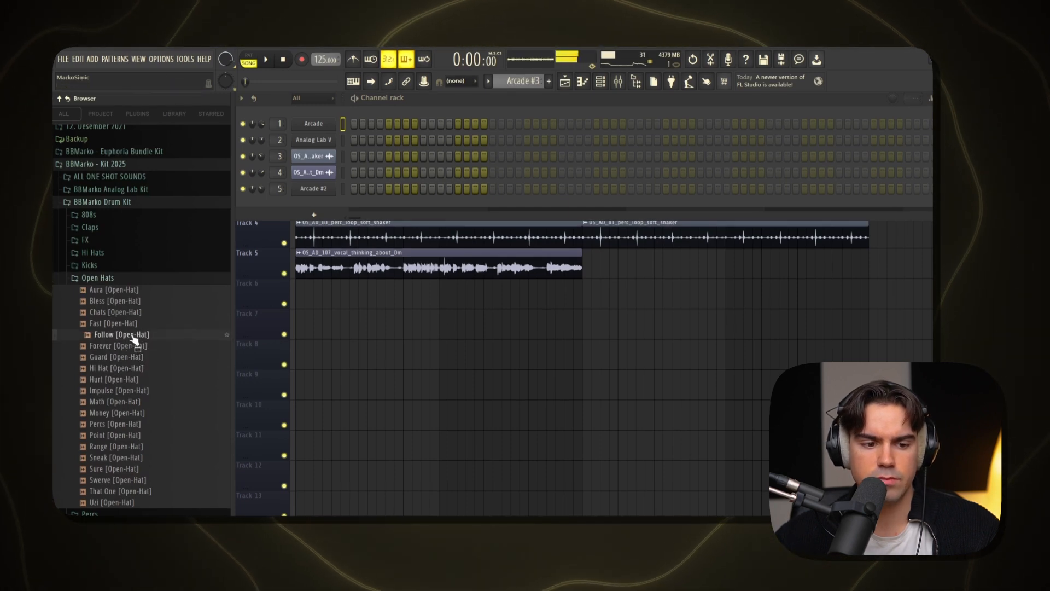
left_click(130, 324)
left_click(128, 314)
left_click(133, 303)
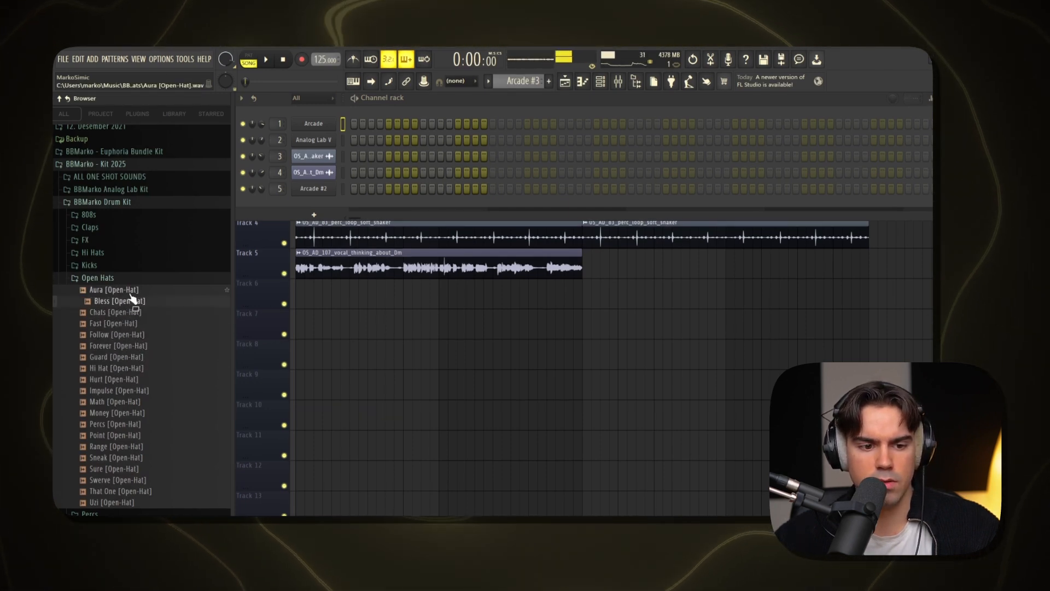
left_click(118, 446)
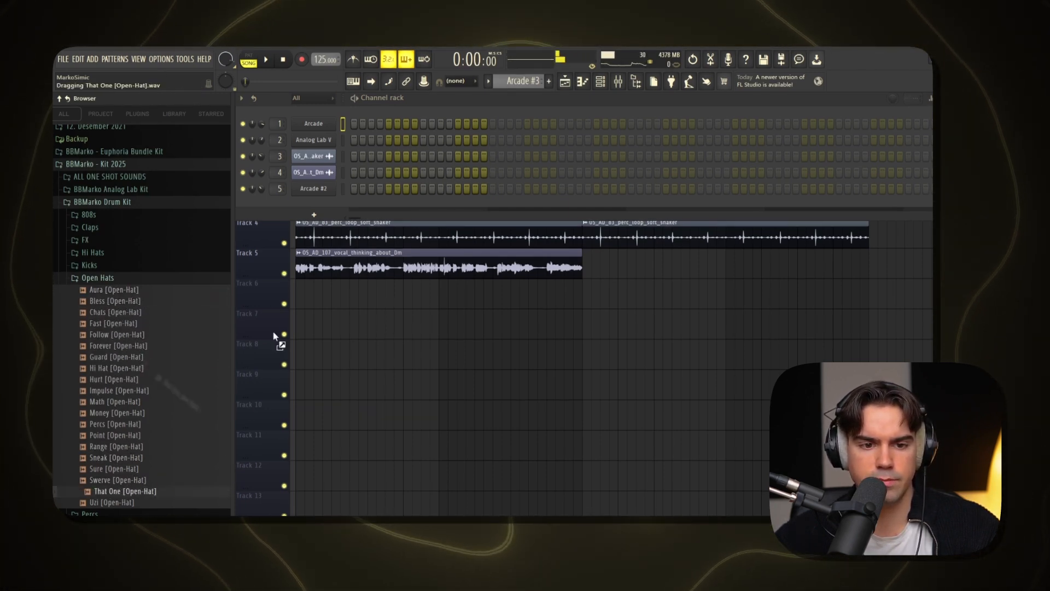
left_click_drag(275, 337, 280, 203)
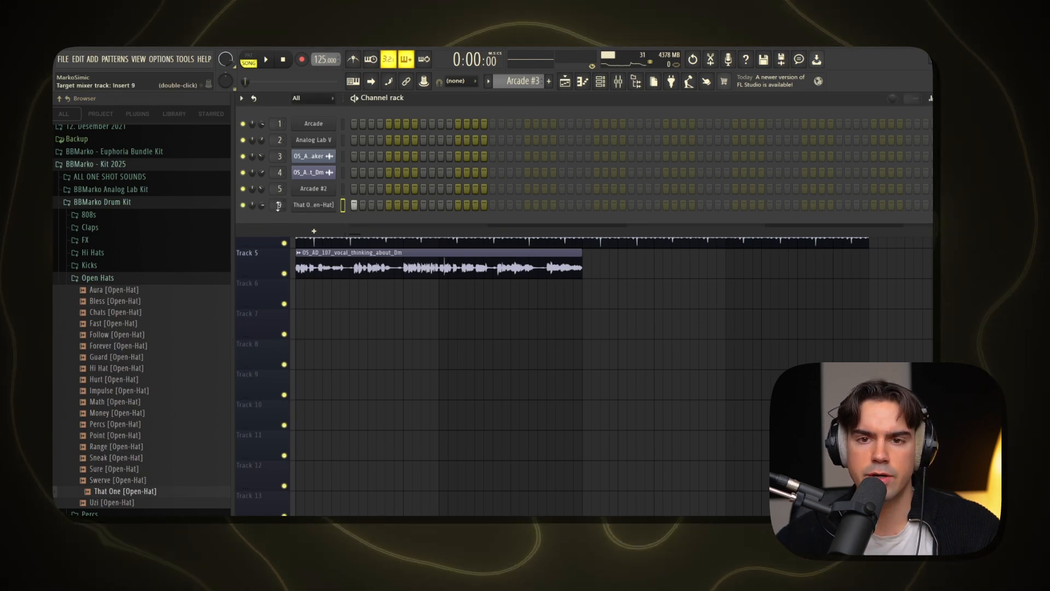
Open the Claps folder of the drum kit and add Go To [Clap] as a new channel
left_click(134, 279)
left_click(90, 227)
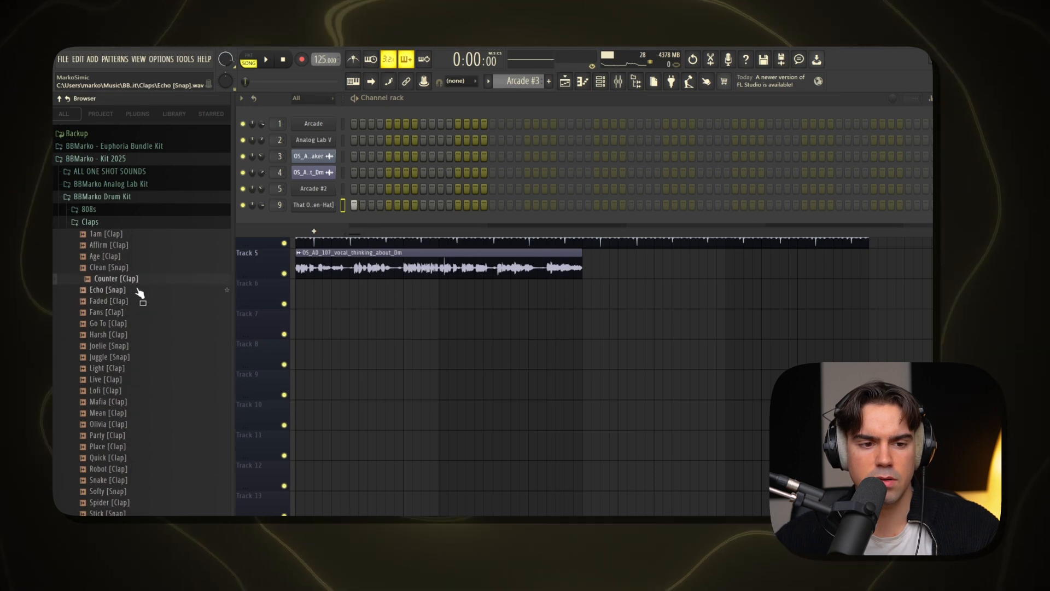
left_click_drag(124, 326, 310, 224)
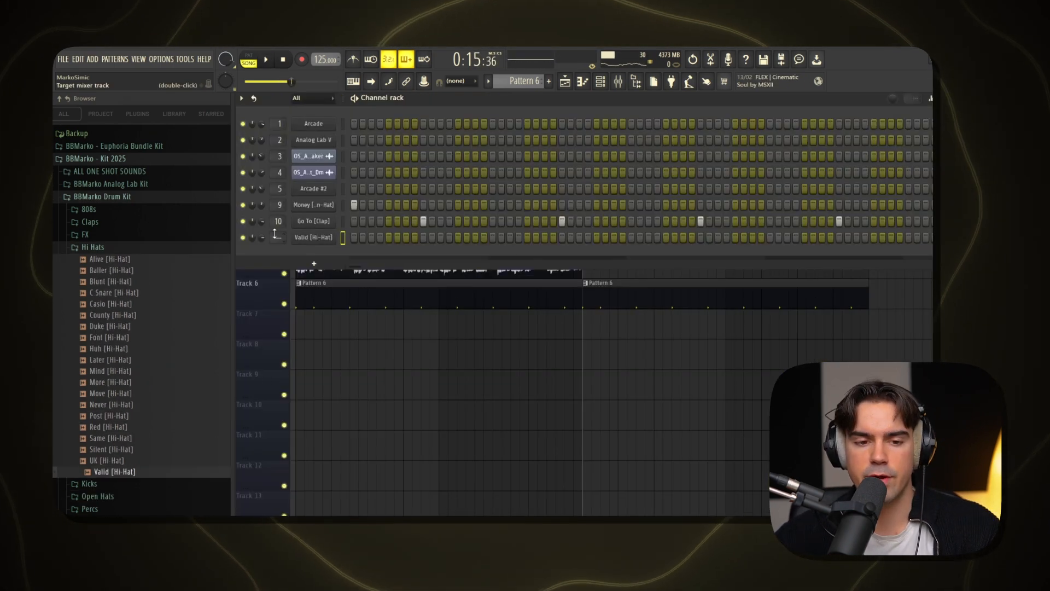
Fill the Valid [Hi-Hat] channel on every second step and play the arrangement
right_click(311, 242)
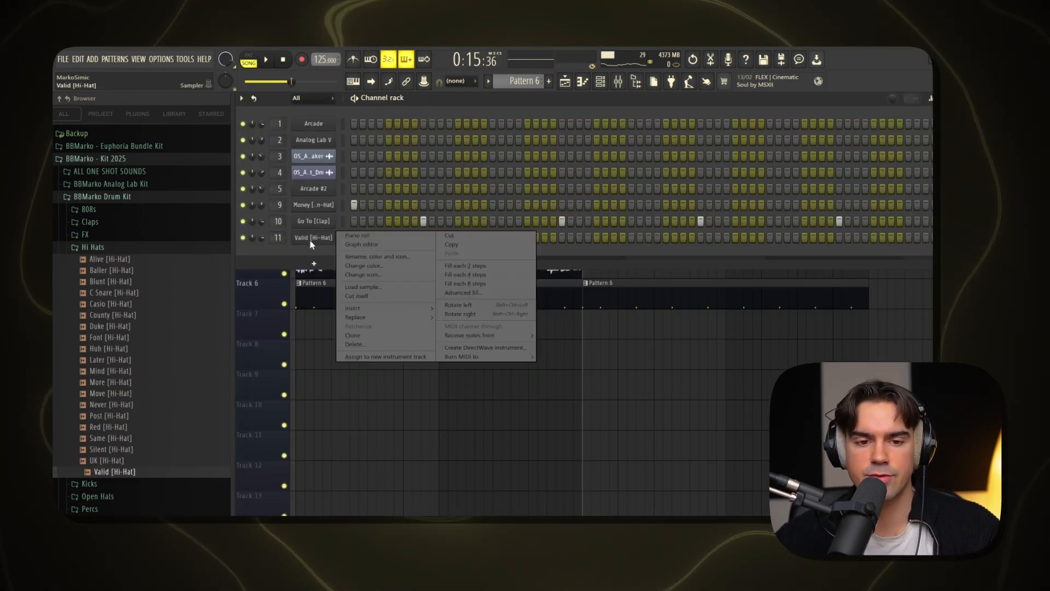
left_click(353, 245)
key("space")
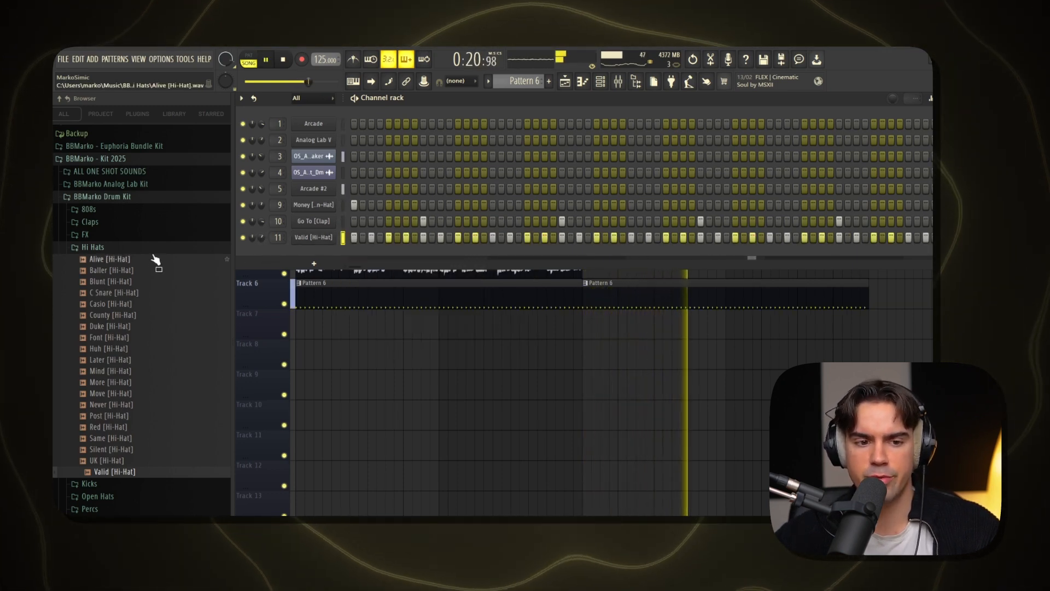
Try the Hi Hat MIDI - Motion patterns, including [40] and [30], on Valid [Hi-Hat] and load [28] into its piano roll
scroll(156, 260, "up", 10)
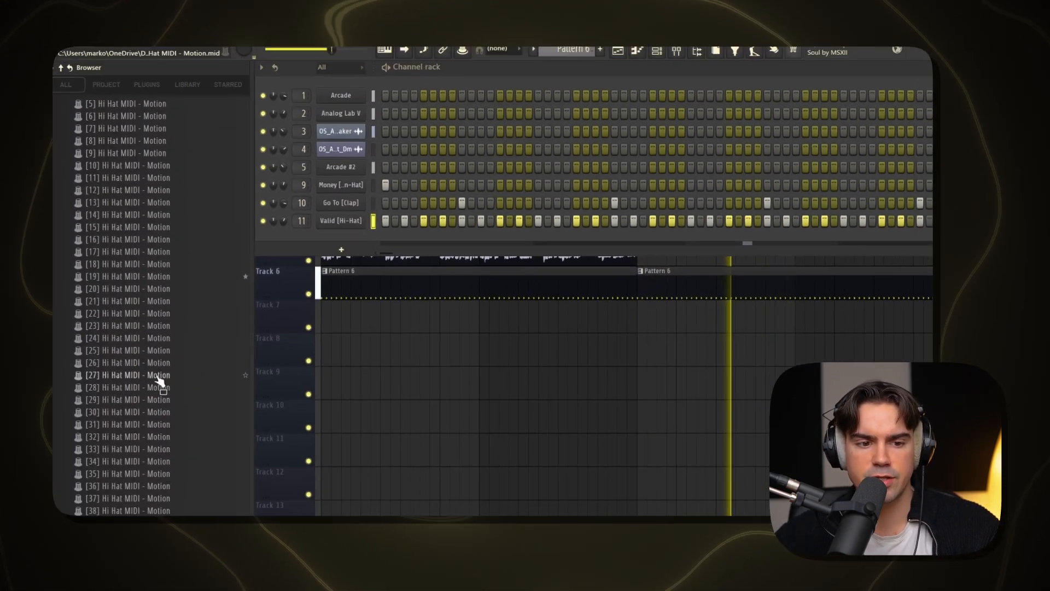
scroll(204, 368, "down", 4)
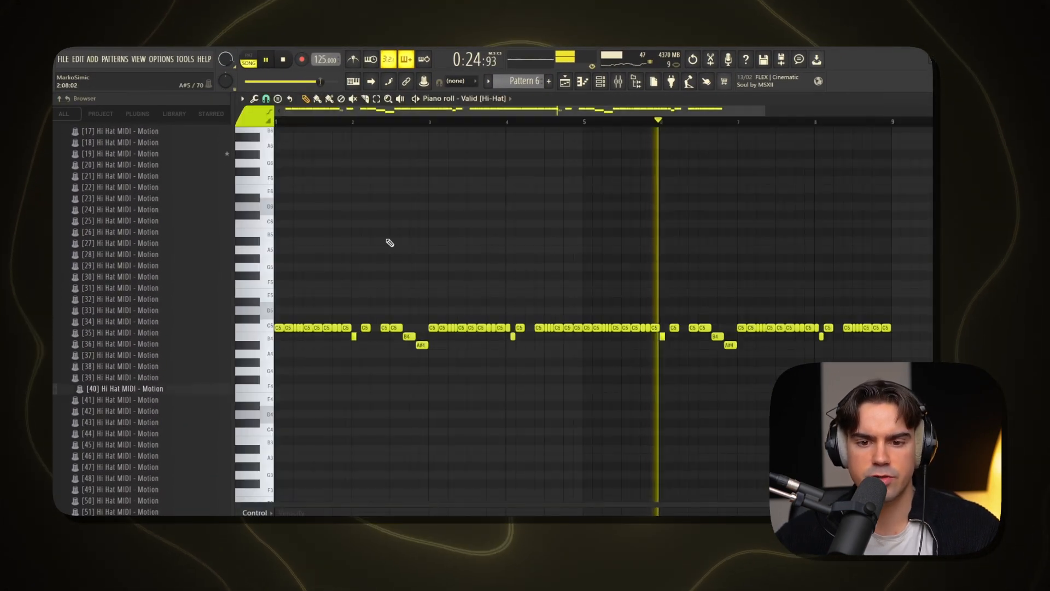
left_click_drag(122, 332, 135, 336)
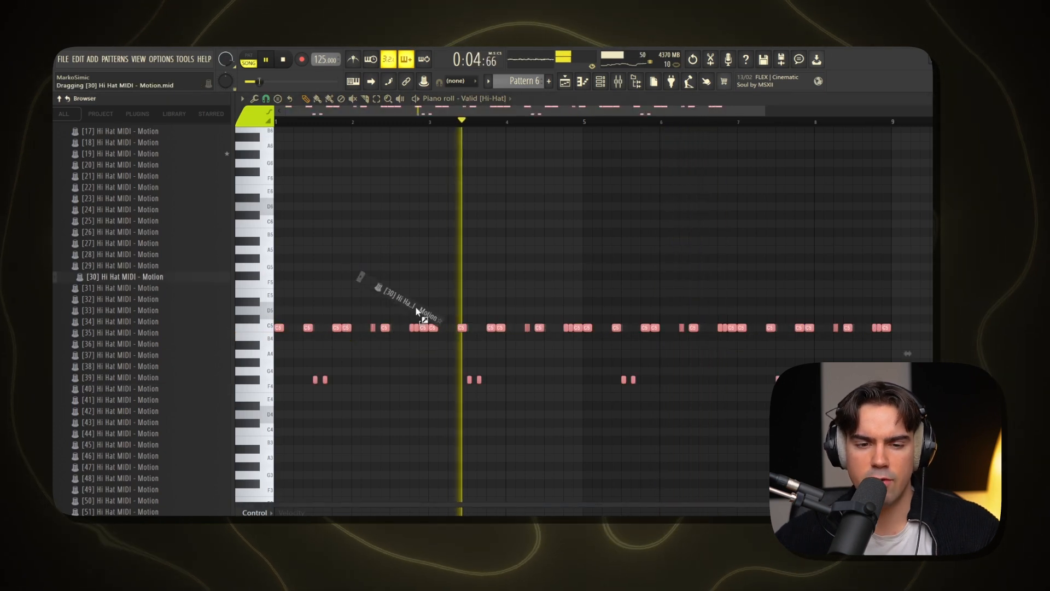
left_click_drag(418, 305, 447, 275)
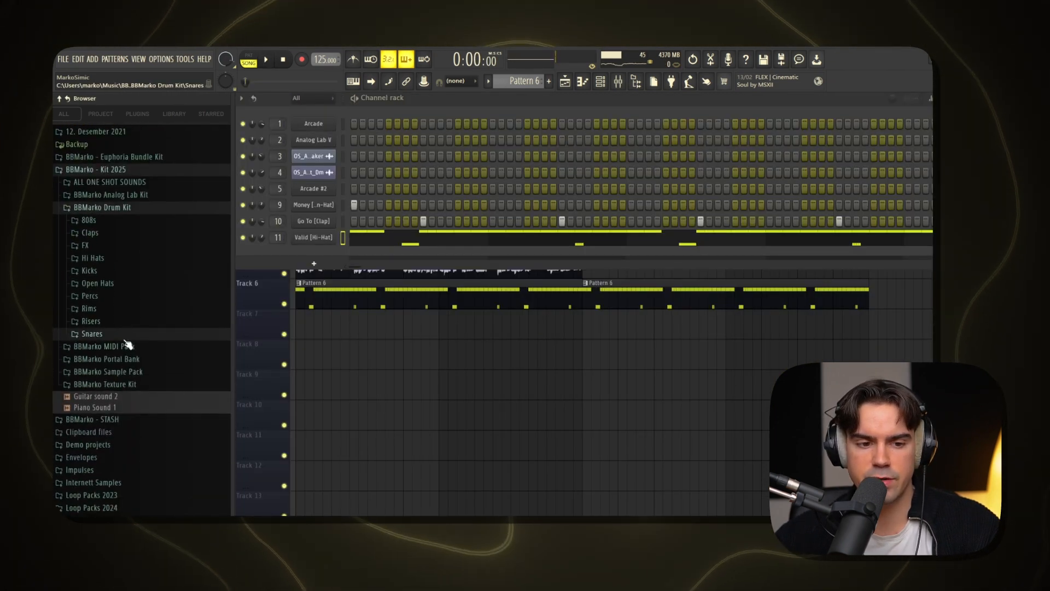
Load Turbo [Snare] from the Snares folder as a new channel and place hits on steps 19, 47 and 51 during playback
left_click(124, 335)
scroll(126, 356, "down", 3)
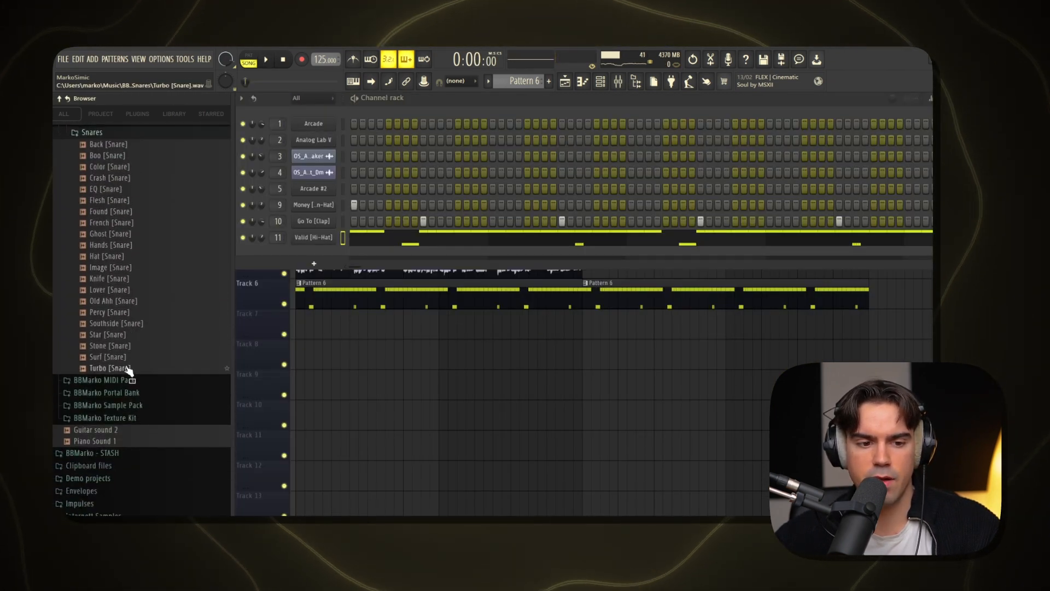
left_click_drag(127, 369, 471, 251)
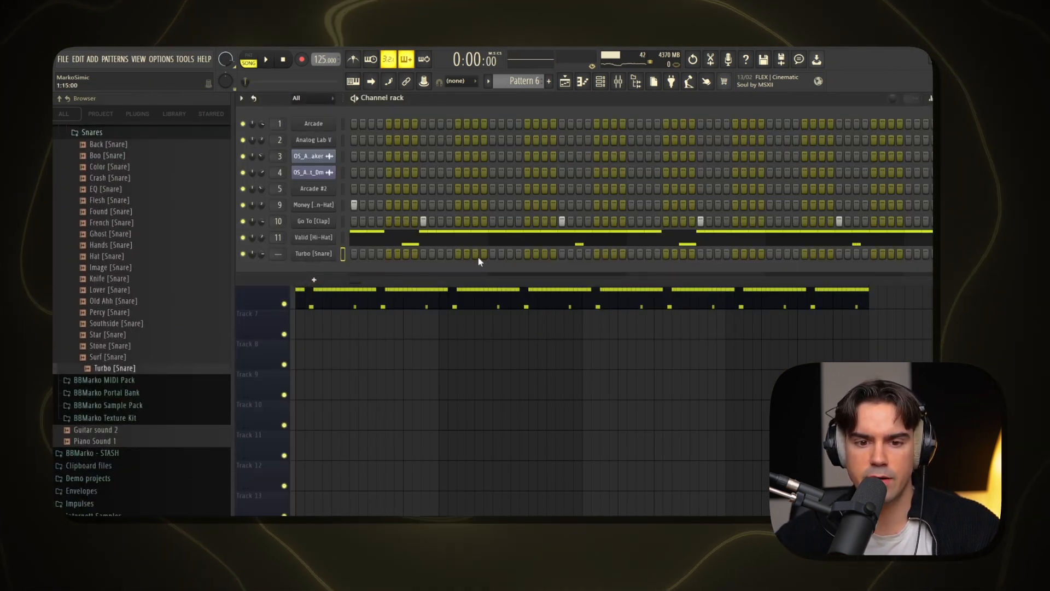
key("space")
left_click(509, 253)
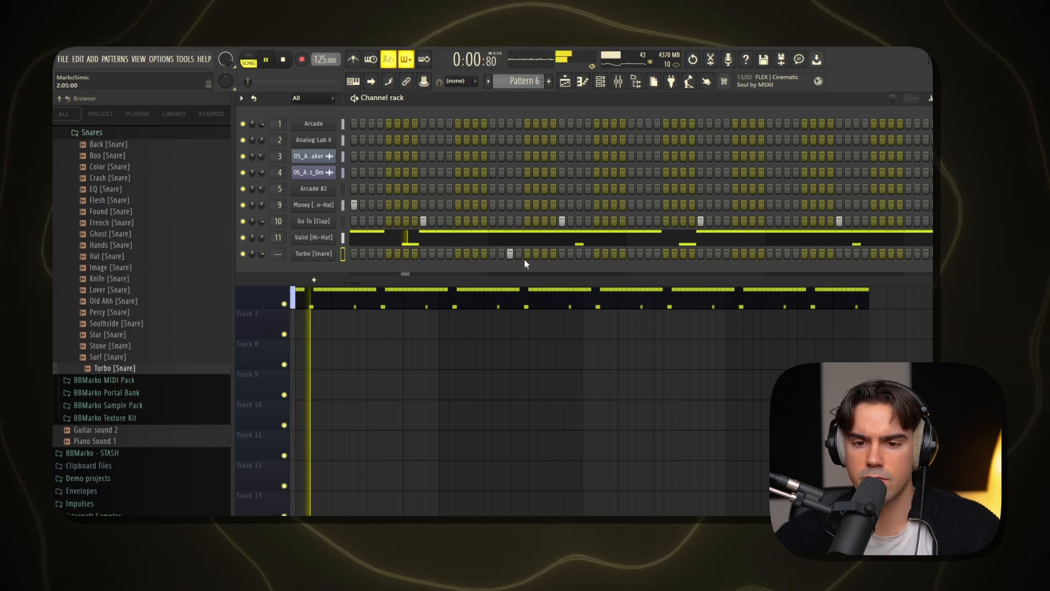
left_click(755, 253)
left_click(787, 254)
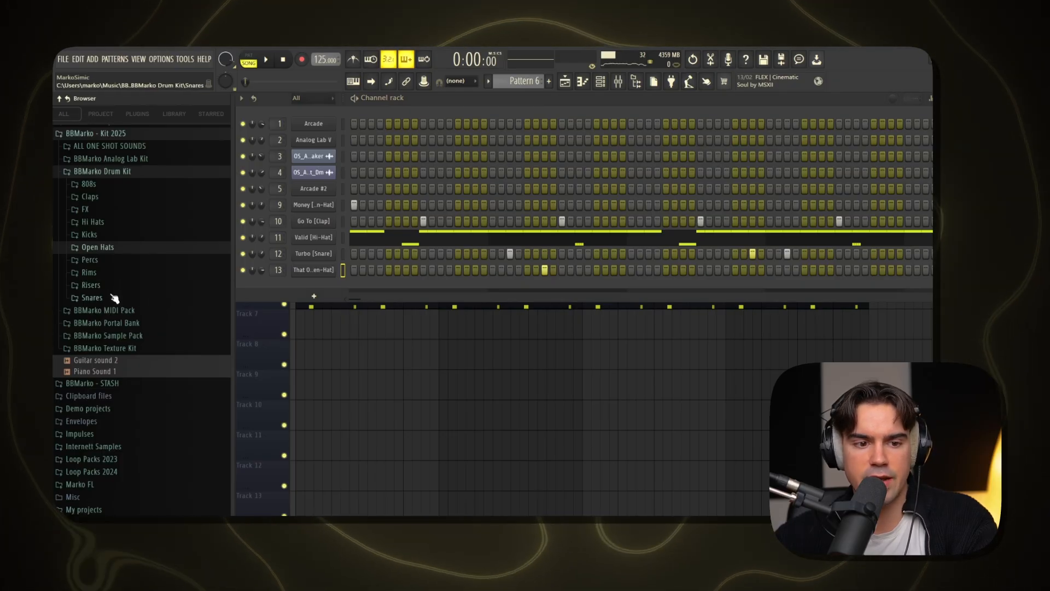
Use Animal [Kick] from the Kicks folder and replace the last two kicks of bar 8 with two closer to the bar's end
left_click(114, 237)
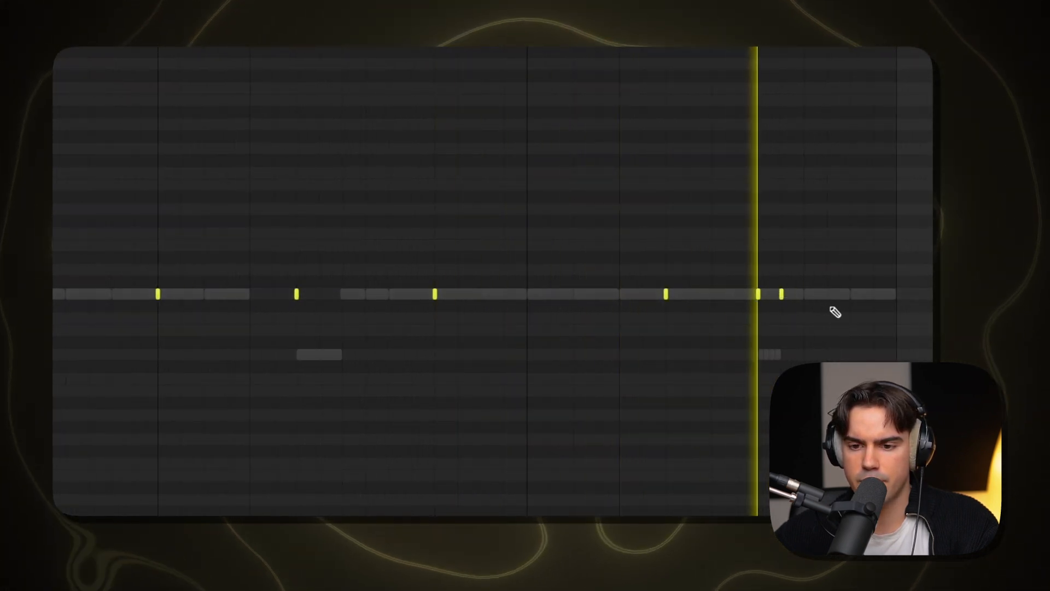
left_click(806, 295)
right_click(782, 296)
right_click(759, 298)
left_click(830, 296)
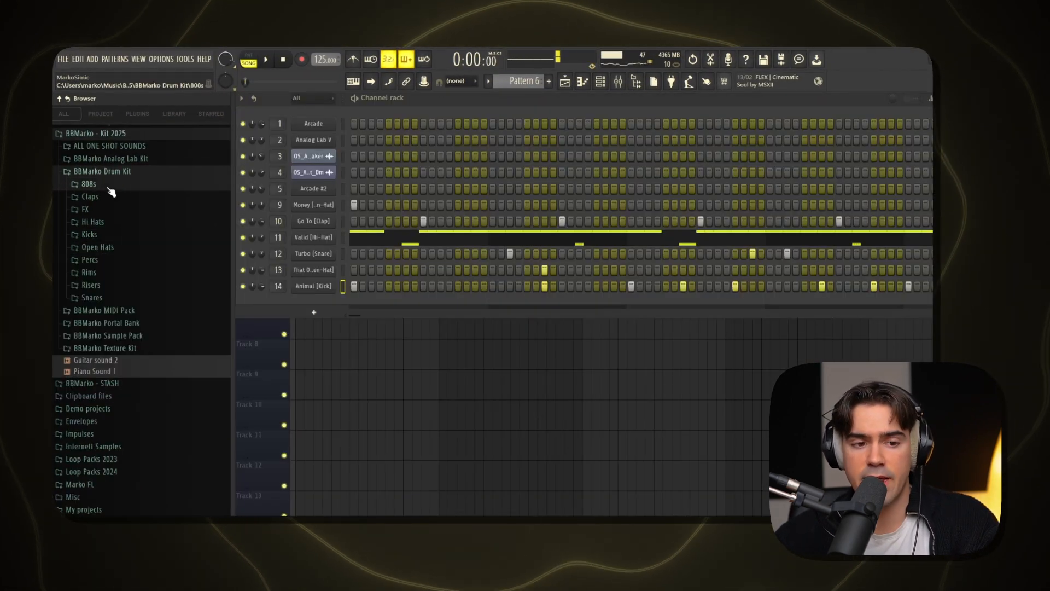
Open the 808s folder of the BBMarko Drum Kit
left_click(93, 185)
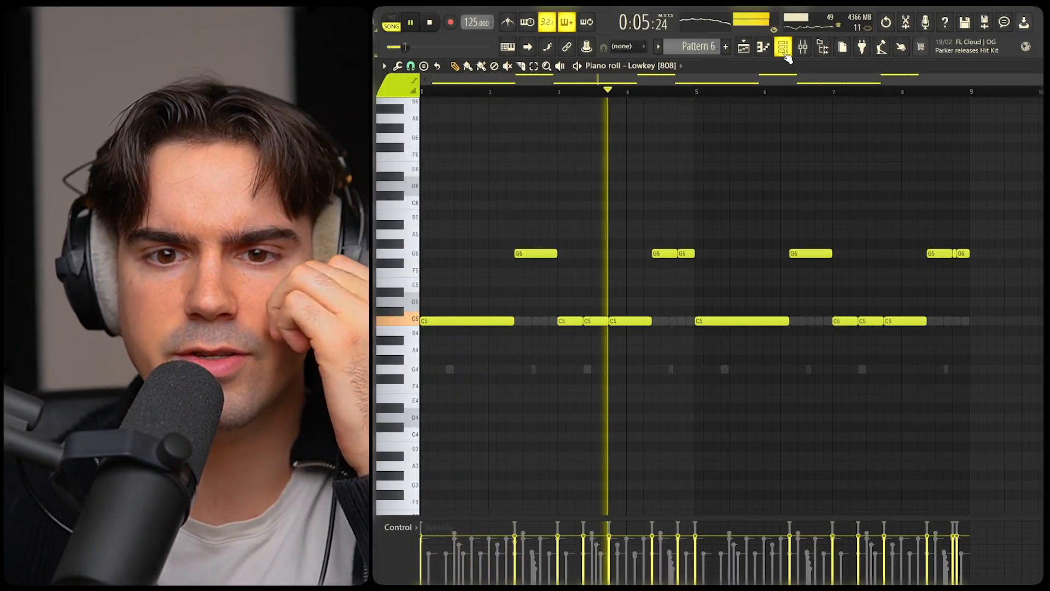
Open the That One [Open-Hat] piano roll and duplicate its two notes from bars 1–4 into bars 5–8
key("F6")
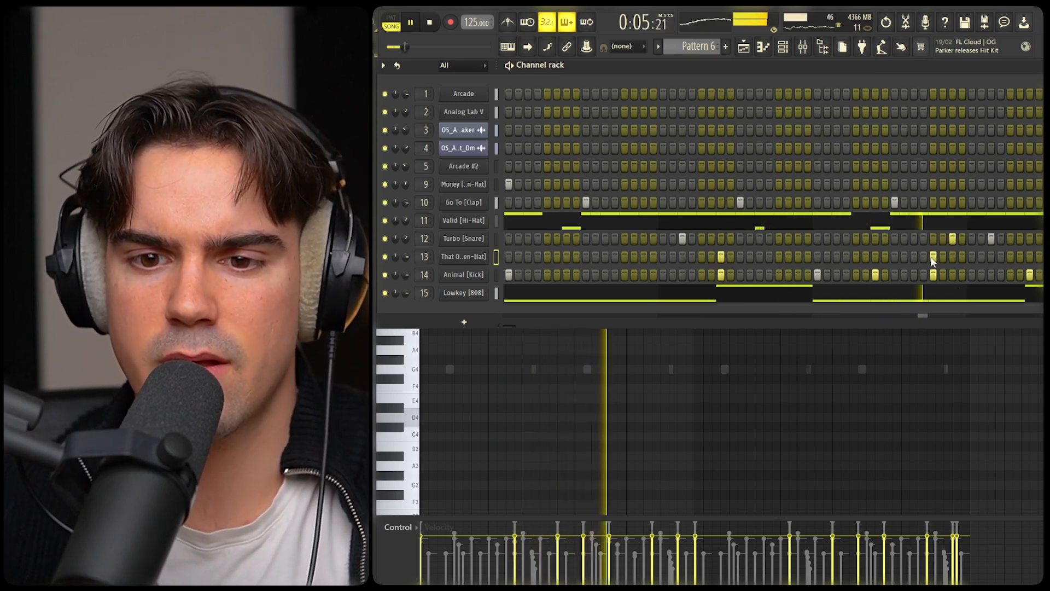
right_click(481, 256)
left_click(514, 259)
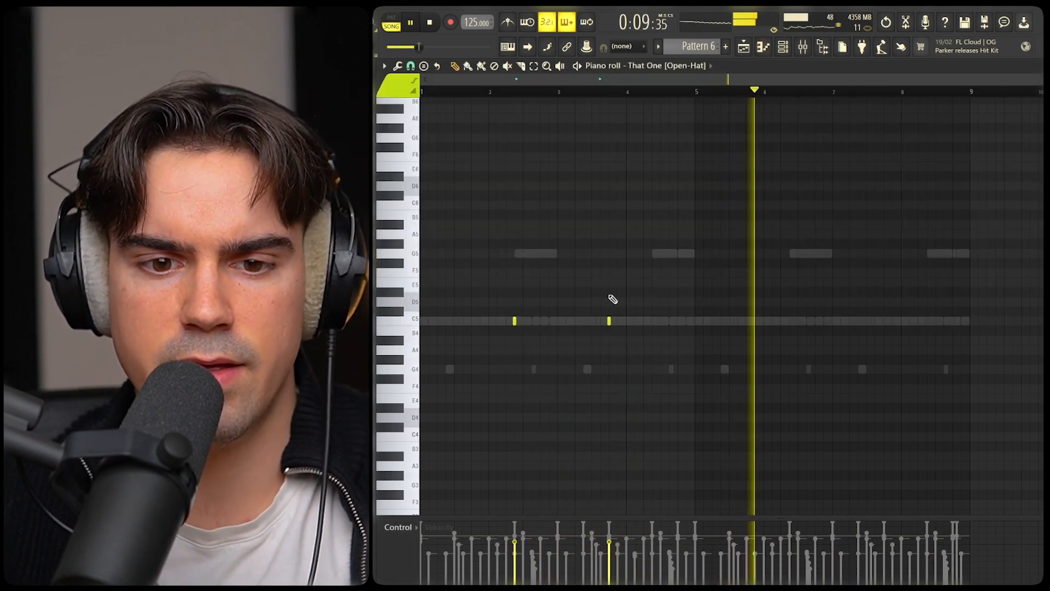
left_click_drag(607, 296, 648, 383)
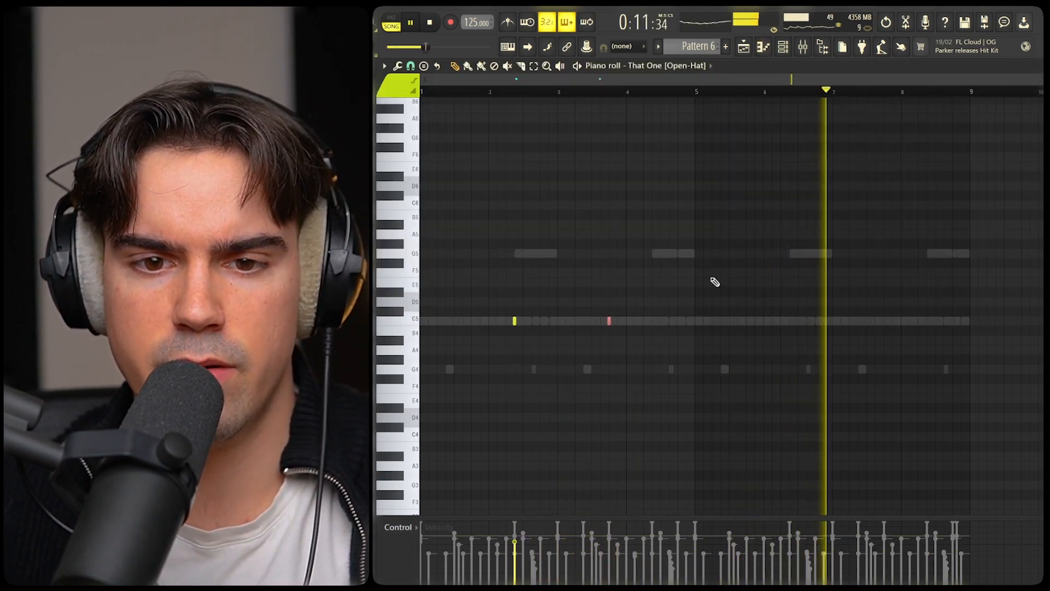
key("ctrl+a")
left_click_drag(716, 93, 706, 103)
key("ctrl+b")
key("ctrl+d")
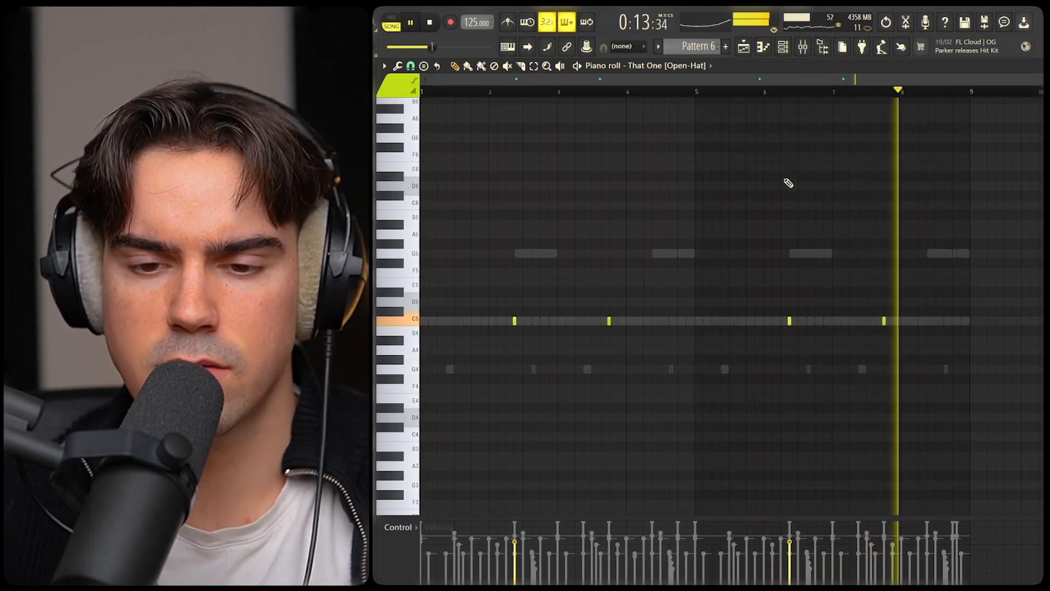
Highlight the That One [Open-Hat] notes in bars 3 and 7, and clear the selection
left_click_drag(584, 302, 658, 364)
left_click_drag(850, 297, 923, 382)
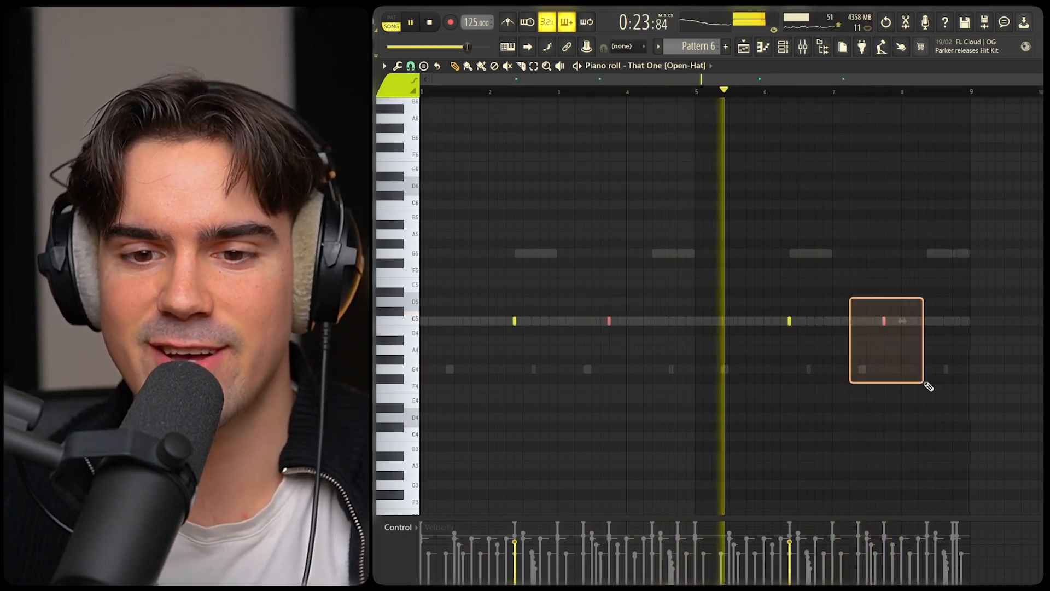
key("ctrl+d")
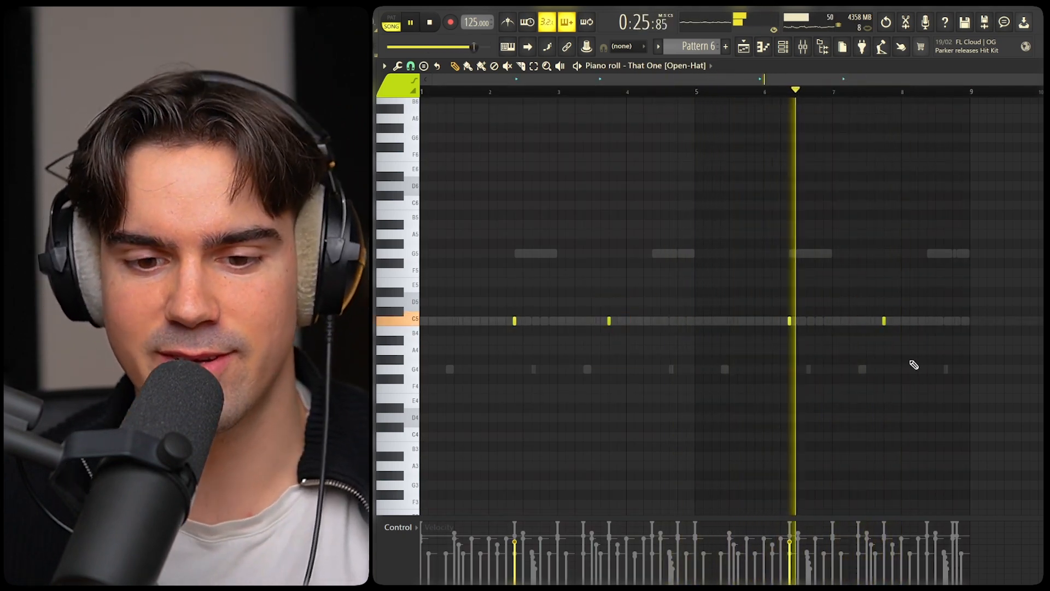